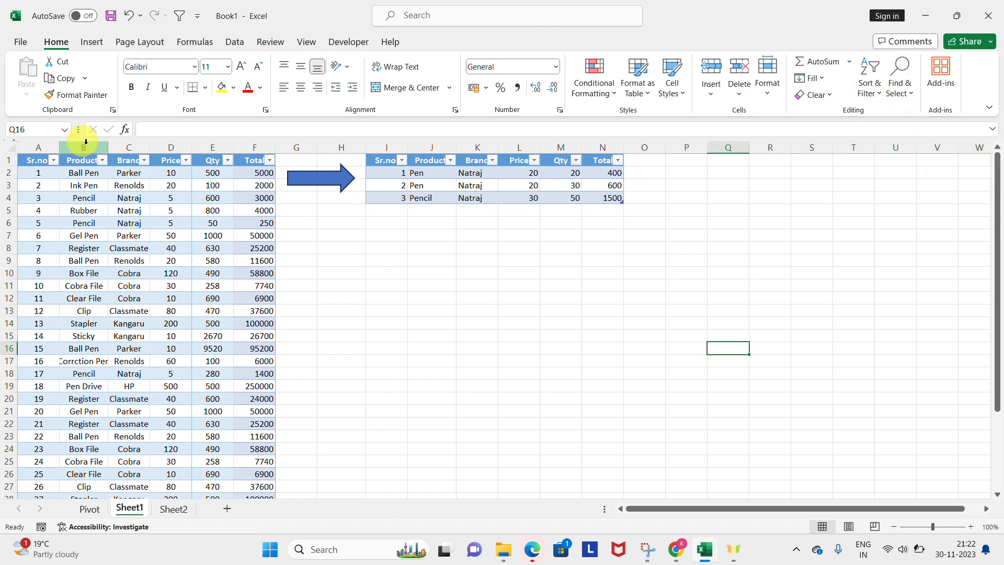
# Step: Select the whole product table on Sheet1, from the Sr.no. header cell to its last row
pyautogui.click(98, 43)
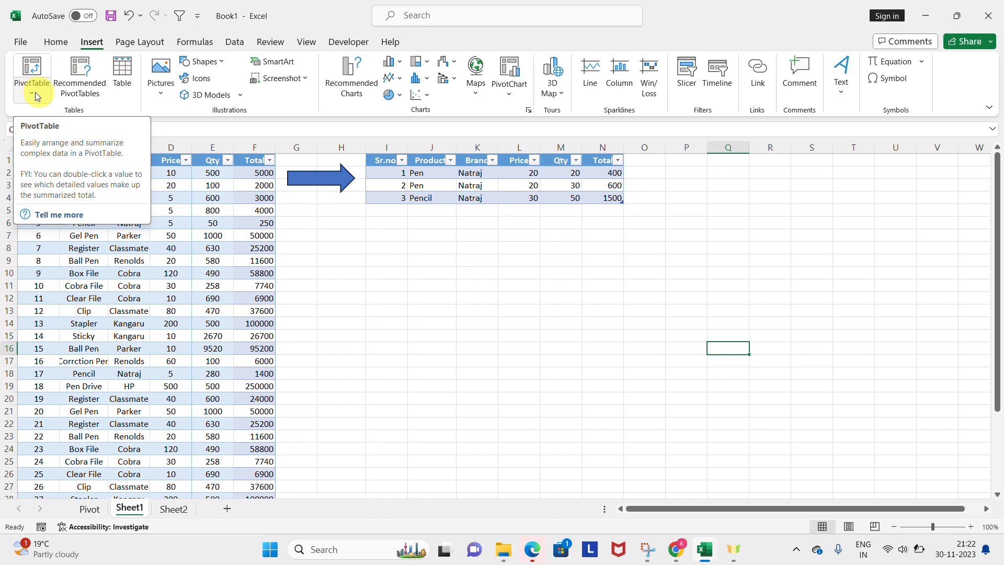
pyautogui.click(212, 221)
pyautogui.hotkey('ctrl', 'Home')
pyautogui.hotkey('ctrl', 'shift', 'End')
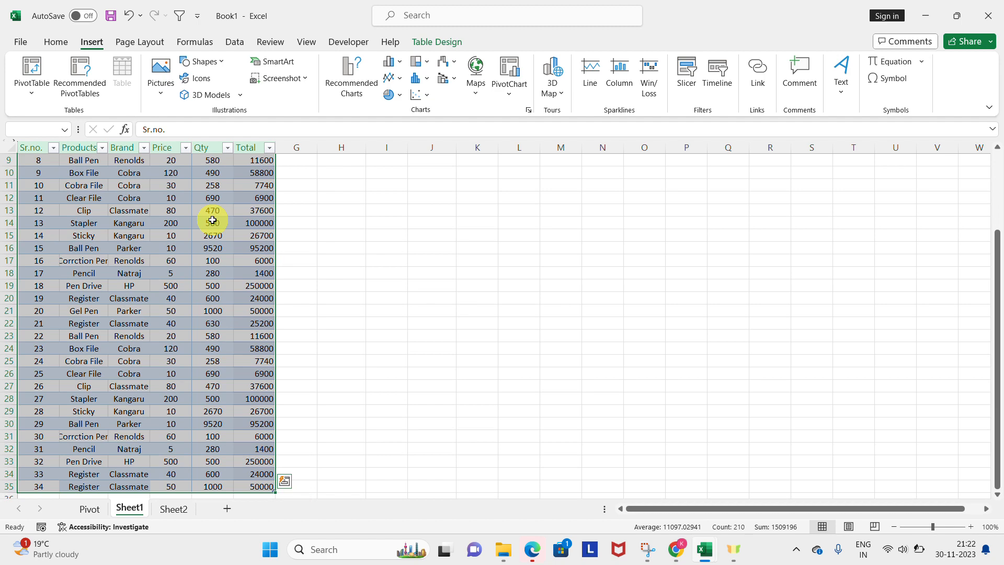
pyautogui.hotkey('ctrl', 'Home')
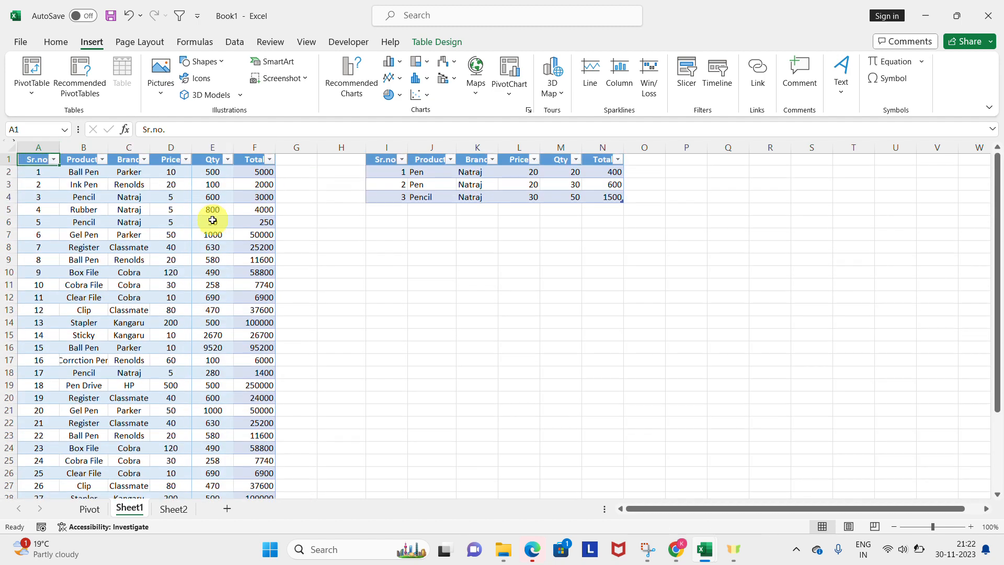
pyautogui.hotkey('ctrl', 'shift', 'End')
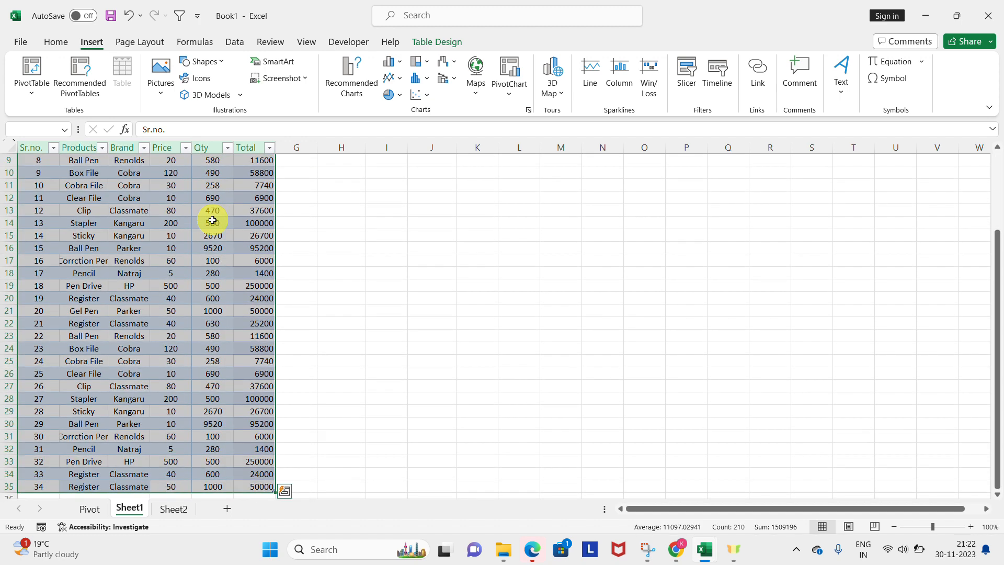
# Step: Select the product table's header row and extend the selection down to row 35, repeating the selection from A1 several times
pyautogui.hotkey('ctrl', 'Home')
pyautogui.hotkey('ctrl', 'shift', 'Right')
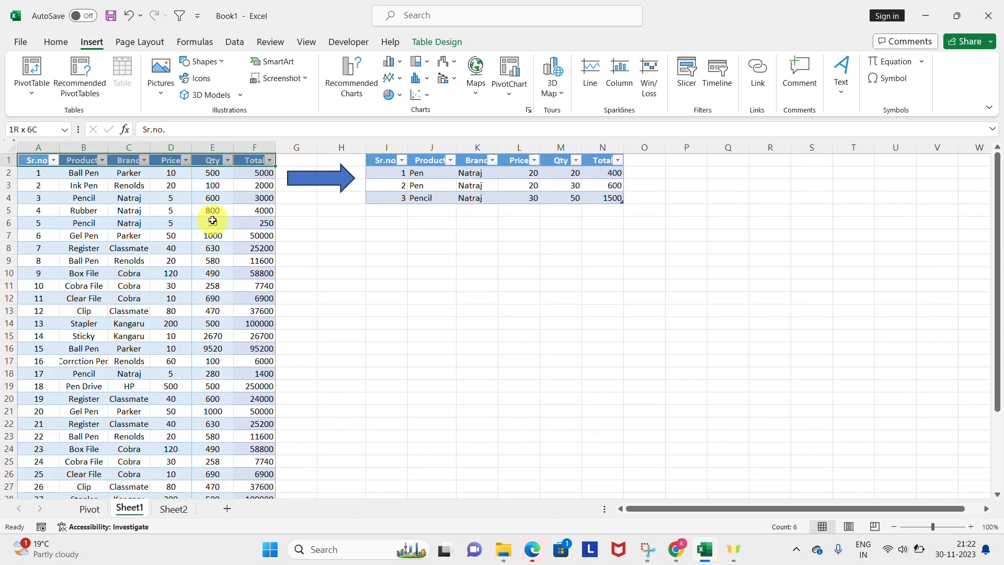
pyautogui.hotkey('ctrl', 'shift', 'Down')
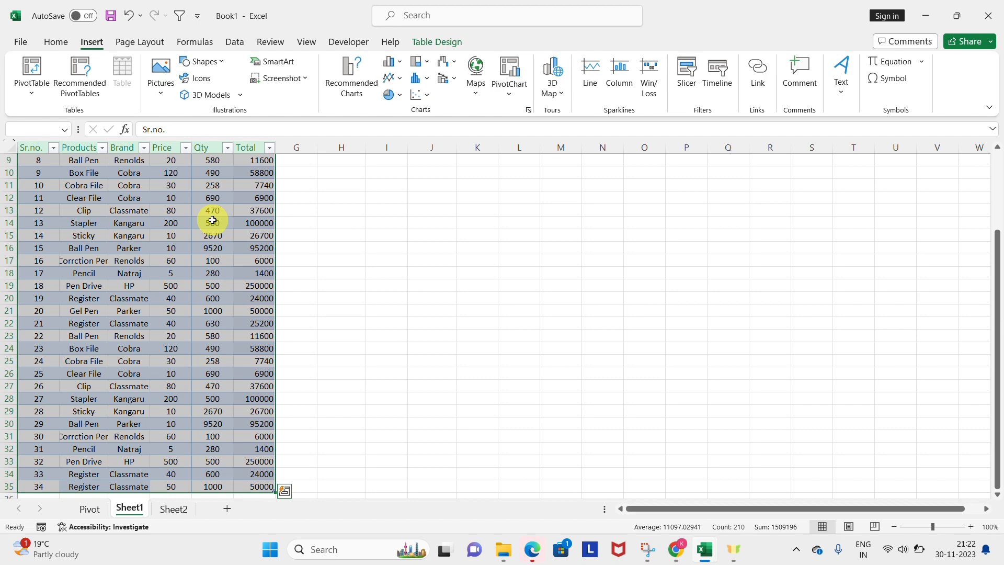
pyautogui.hotkey('ctrl', 'Home')
pyautogui.hotkey('ctrl', 'shift', 'Right')
pyautogui.hotkey('ctrl', 'shift', 'Down')
pyautogui.hotkey('ctrl', 'Home')
pyautogui.hotkey('ctrl', 'shift', 'Right')
pyautogui.hotkey('ctrl', 'shift', 'Down')
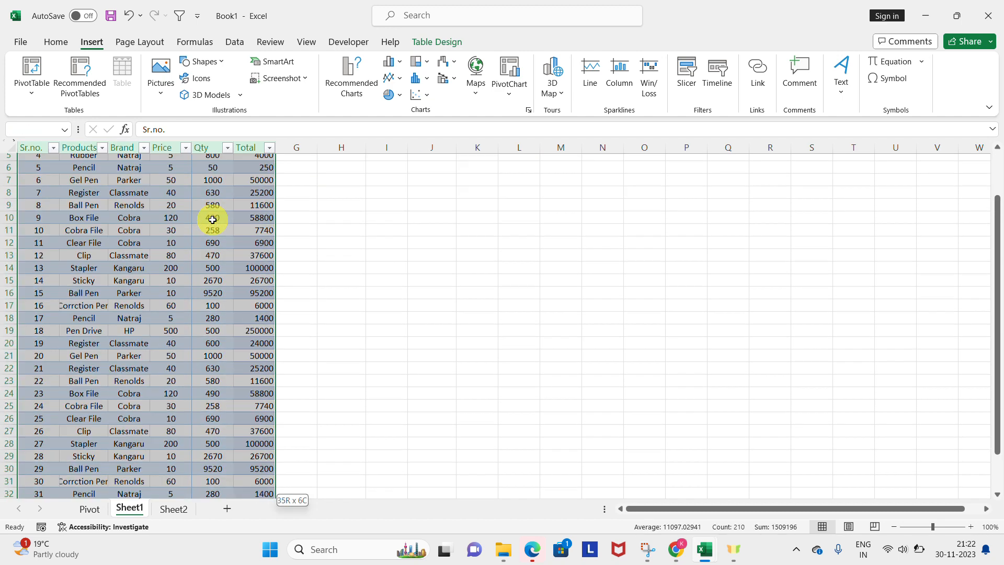
pyautogui.hotkey('ctrl', 'Home')
pyautogui.hotkey('ctrl', 'shift', 'Right')
pyautogui.hotkey('ctrl', 'shift', 'Down')
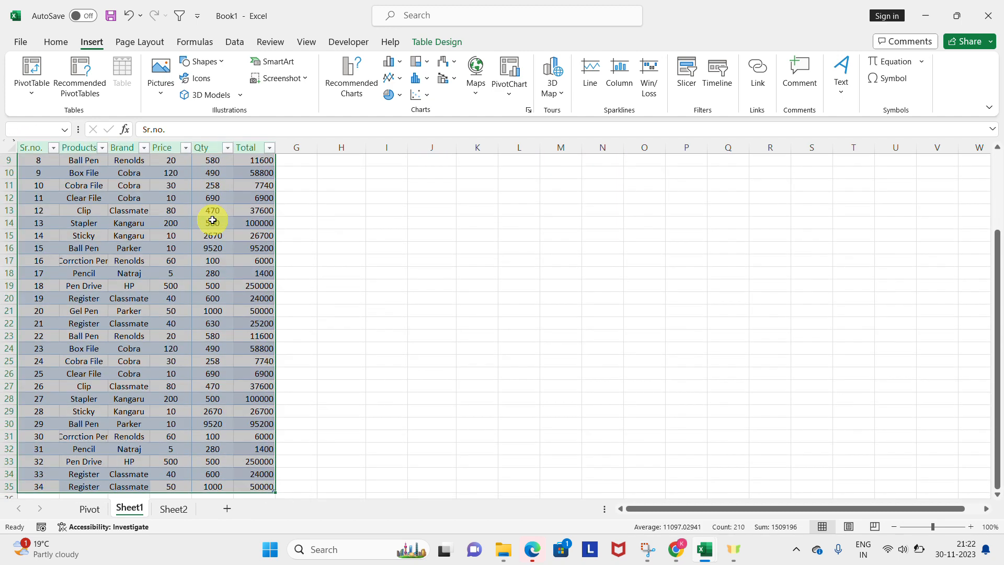
pyautogui.hotkey('ctrl', 'Home')
pyautogui.hotkey('ctrl', 'shift', 'Right')
pyautogui.hotkey('ctrl', 'shift', 'Down')
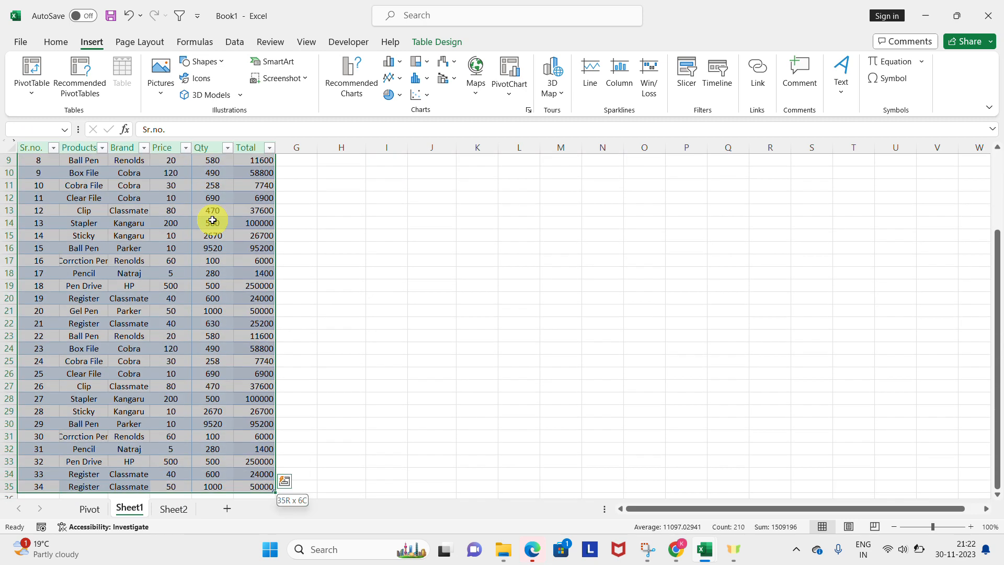
pyautogui.hotkey('ctrl', 'Home')
pyautogui.hotkey('ctrl', 'shift', 'Right')
pyautogui.hotkey('ctrl', 'shift', 'Down')
pyautogui.hotkey('ctrl', 'Home')
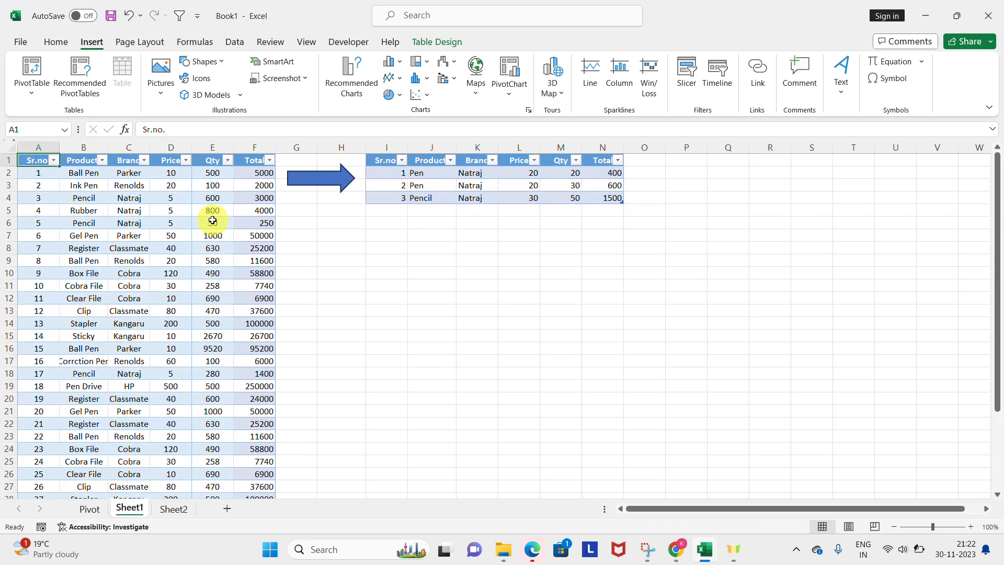
pyautogui.hotkey('ctrl', 'shift', 'Right')
pyautogui.hotkey('ctrl', 'Home')
pyautogui.hotkey('ctrl', 'shift', 'Right')
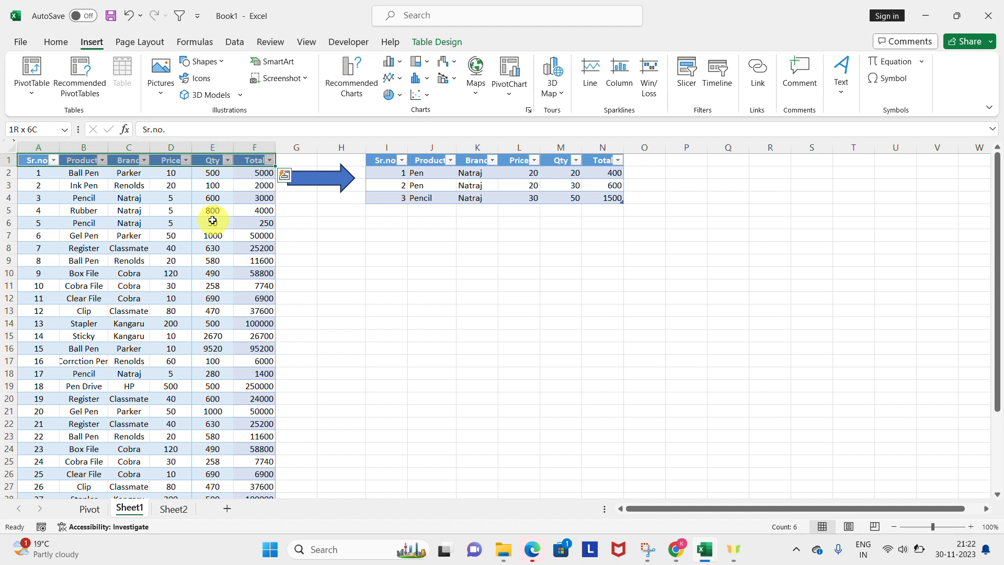
pyautogui.click(431, 22)
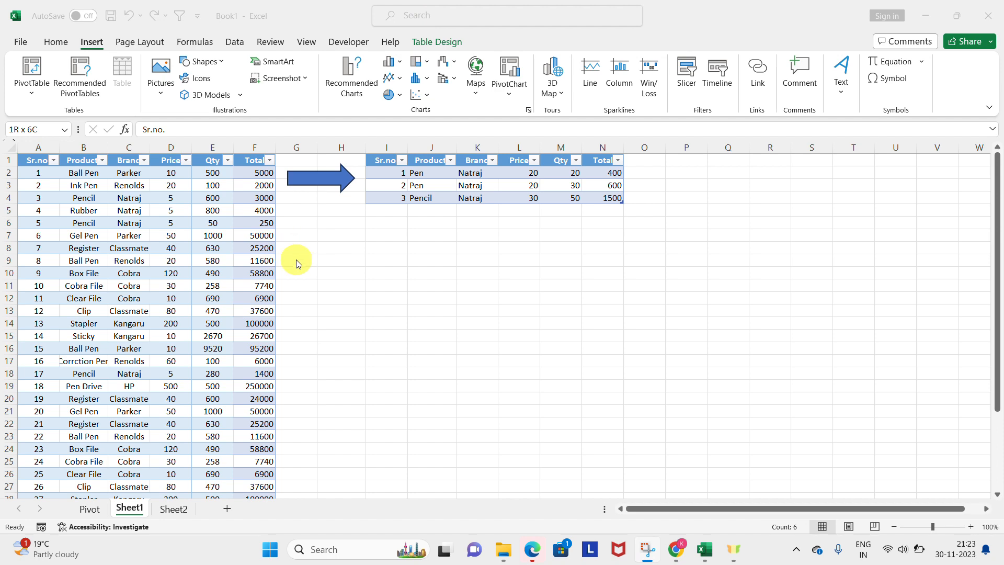
pyautogui.click(162, 153)
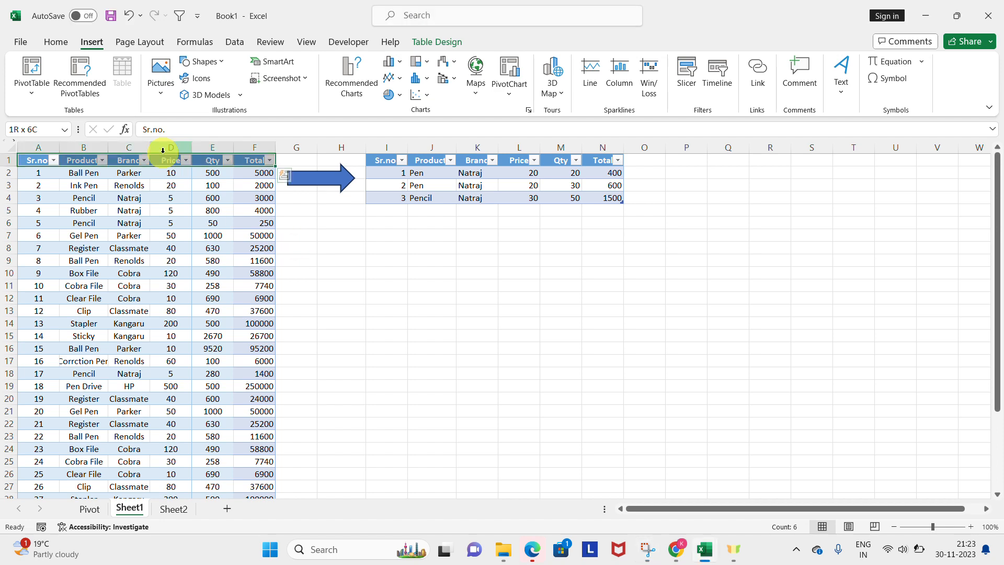
pyautogui.scroll(-1, 162, 150)
pyautogui.scroll(1, 163, 150)
pyautogui.press('Down')
pyautogui.press('Down')
pyautogui.press('Down')
pyautogui.press('Down')
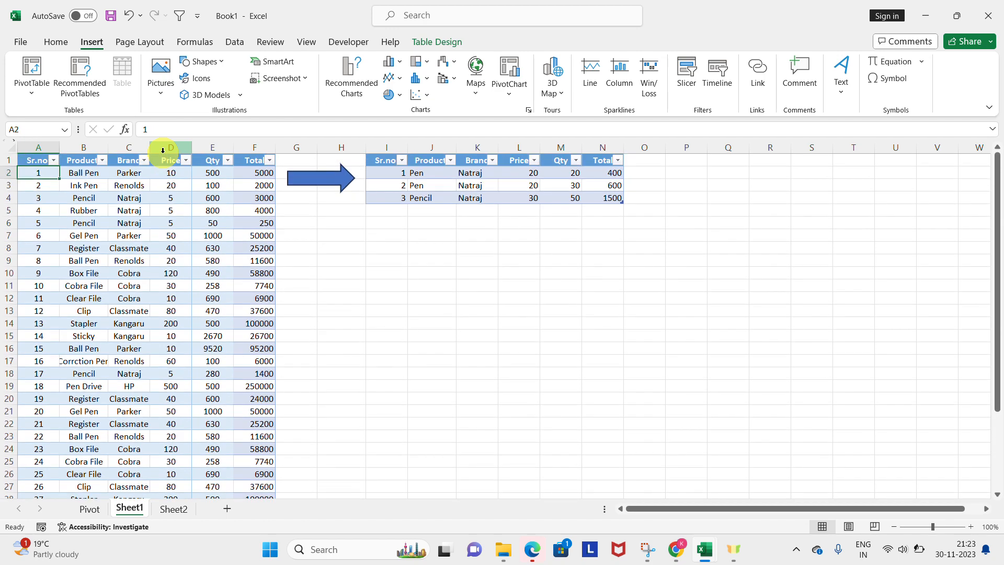
pyautogui.press('Right')
pyautogui.press('Down')
# Step: Create a PivotTable on a new worksheet from the full product table A1:F35, with Products as its row field
pyautogui.hotkey('ctrl', 'Up')
pyautogui.hotkey('ctrl', 'Left')
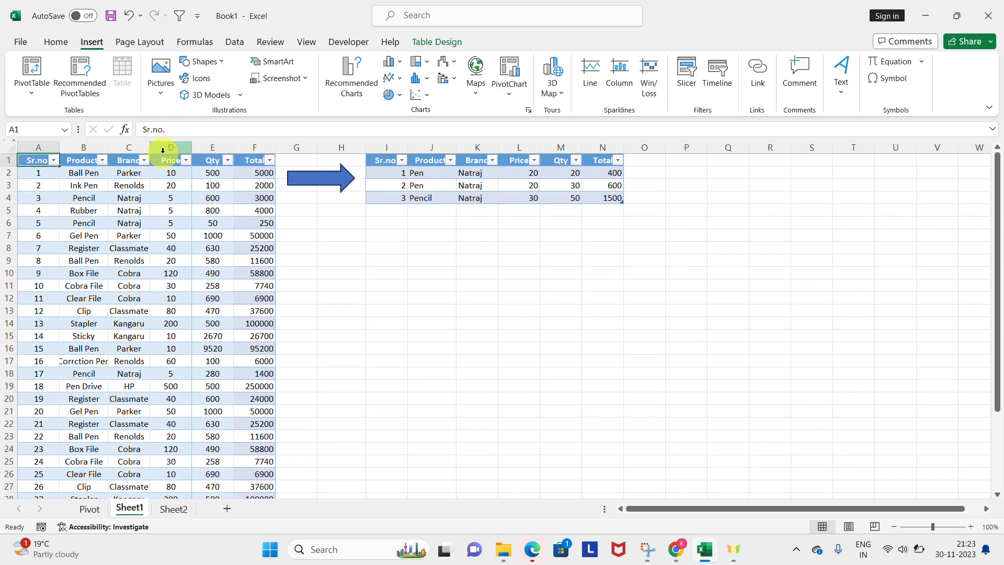
pyautogui.hotkey('ctrl', 'shift', 'Right')
pyautogui.hotkey('ctrl', 'shift', 'Down')
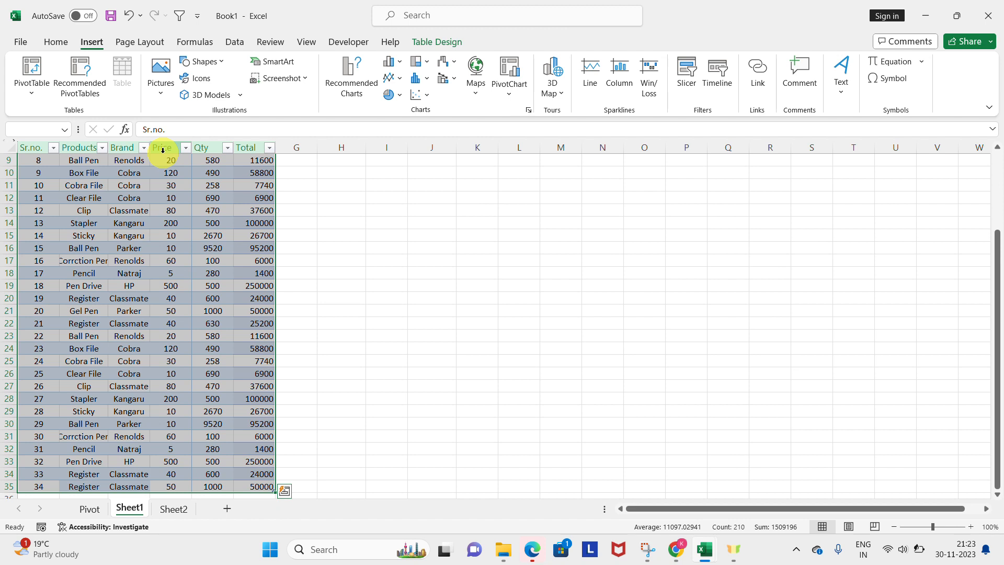
pyautogui.hotkey('ctrl', 'q')
pyautogui.press('Escape')
pyautogui.click(27, 87)
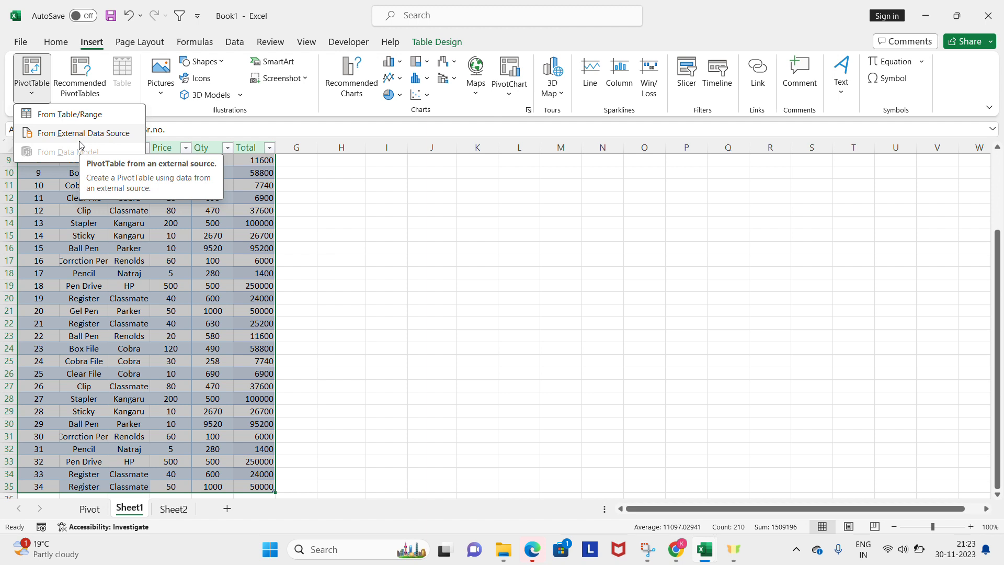
pyautogui.click(76, 113)
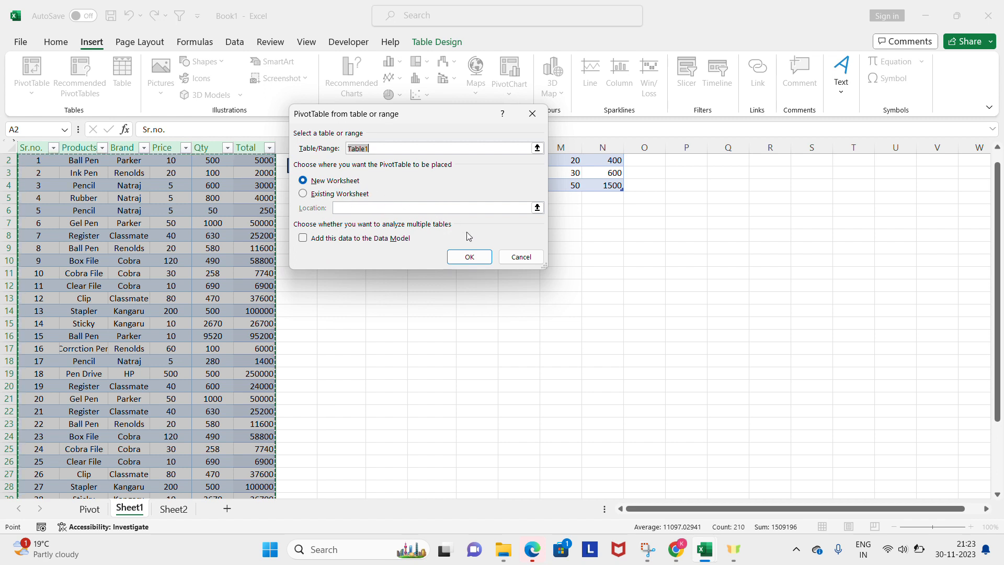
pyautogui.click(472, 259)
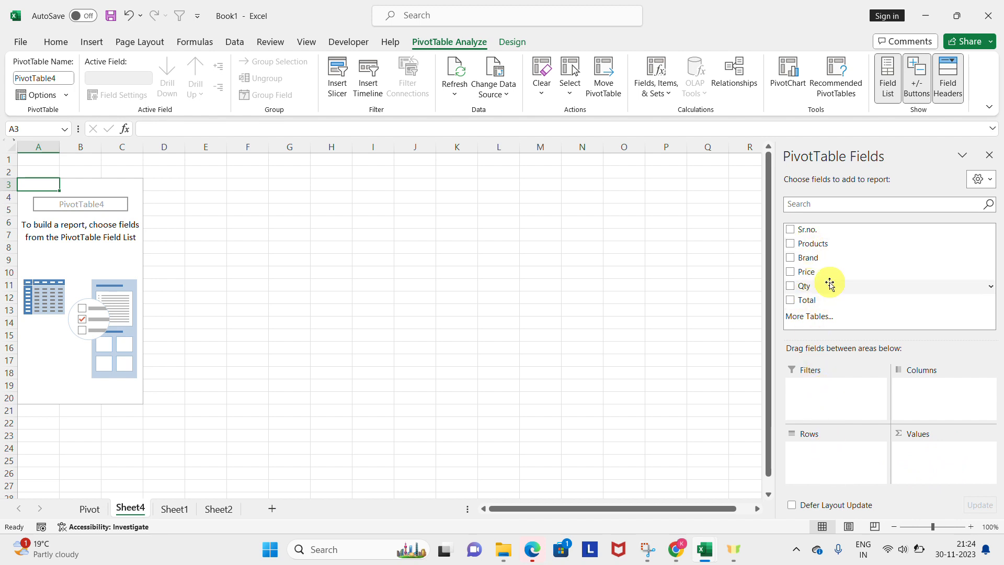
pyautogui.click(790, 244)
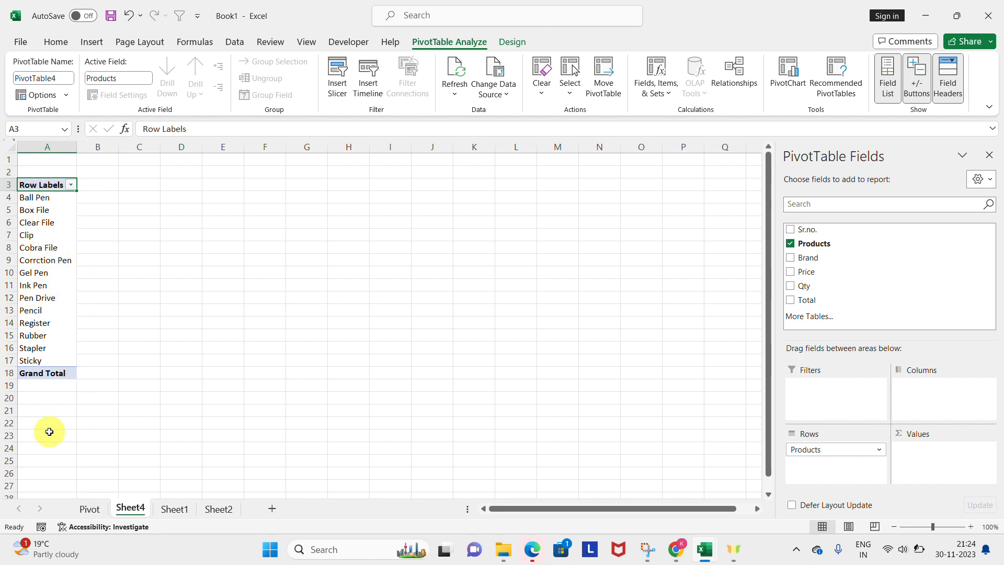
pyautogui.click(88, 516)
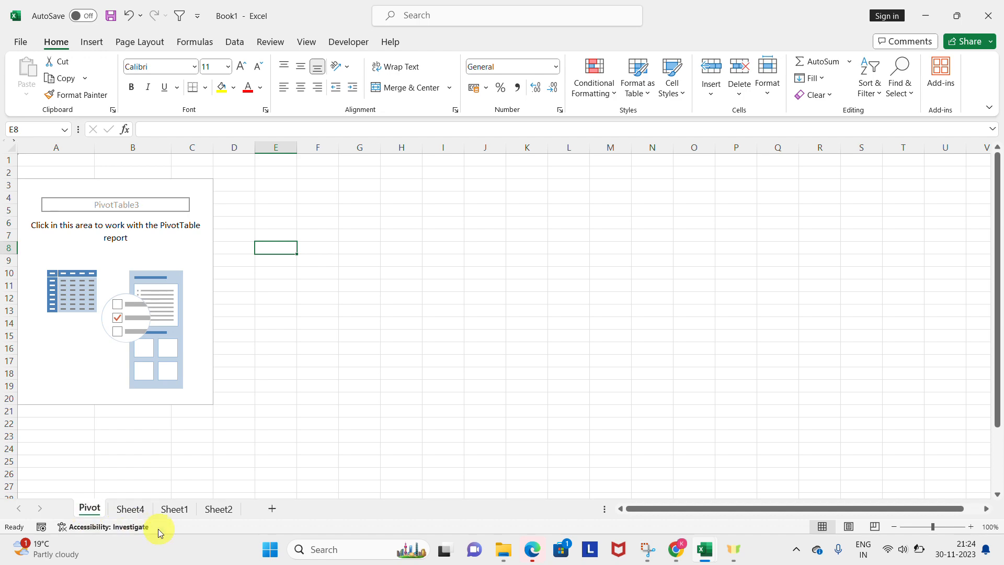
pyautogui.click(173, 510)
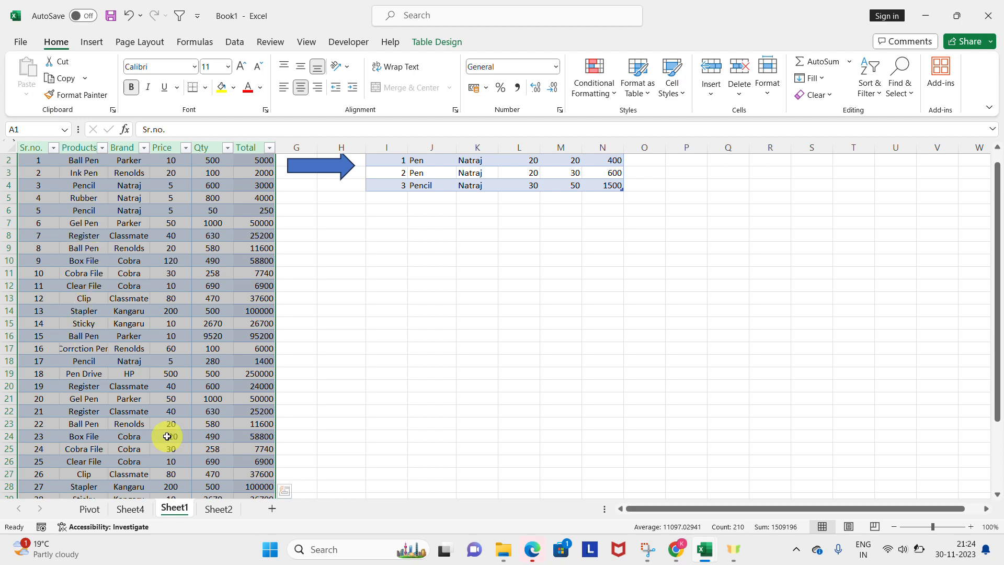
pyautogui.click(96, 513)
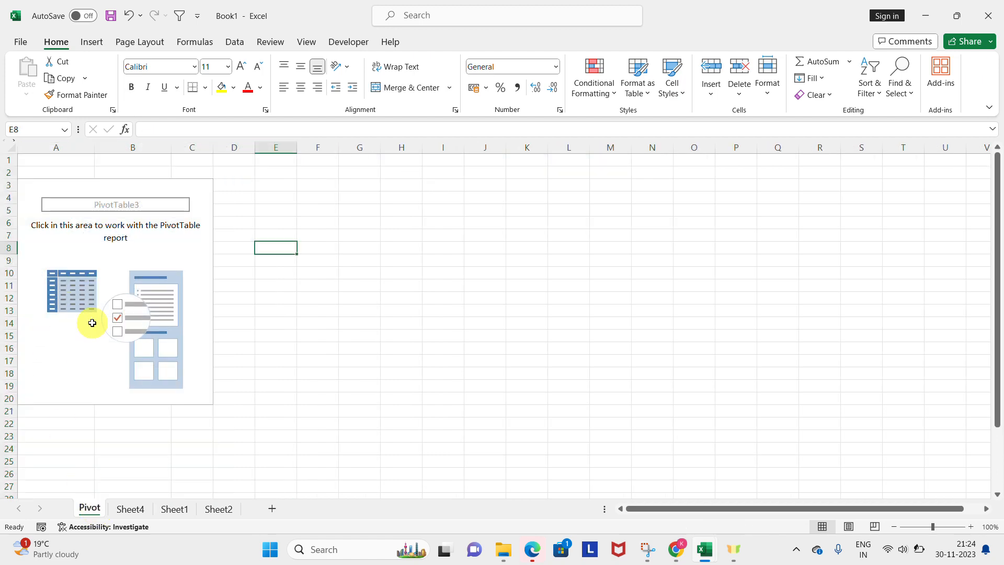
pyautogui.click(177, 510)
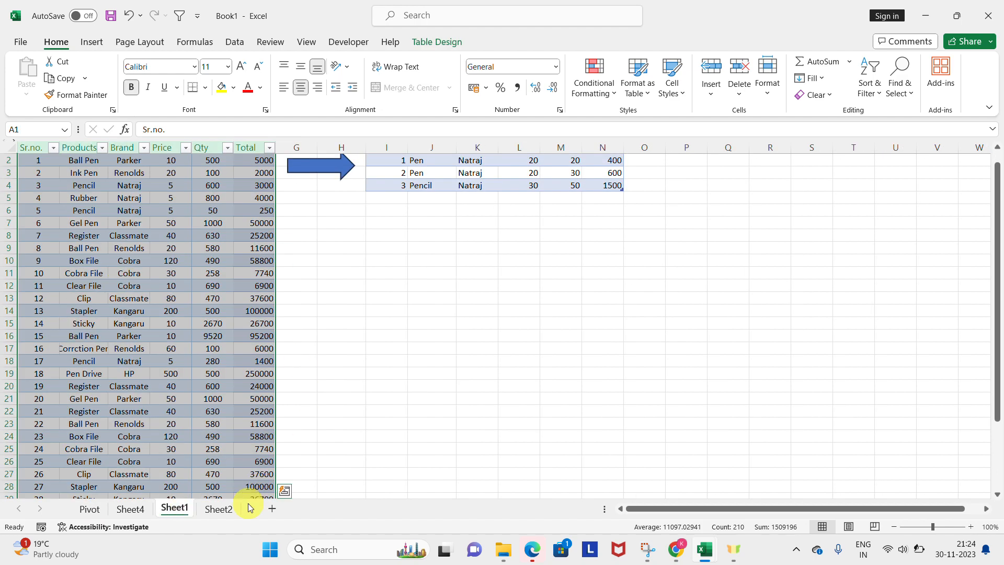
pyautogui.click(214, 509)
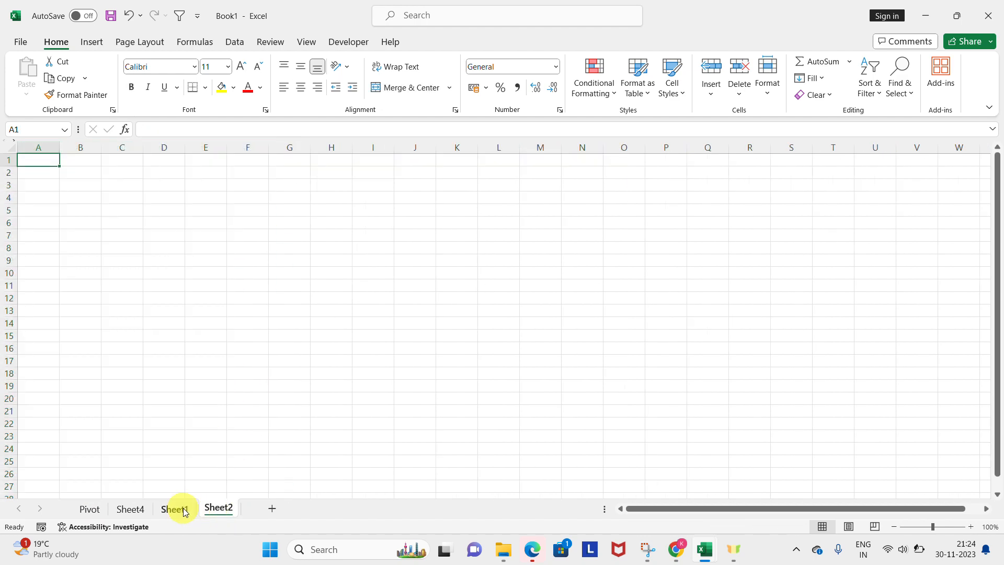
# Step: Add Qty as a summed value to the PivotTable on Sheet4 and close the PivotTable field list
pyautogui.click(133, 508)
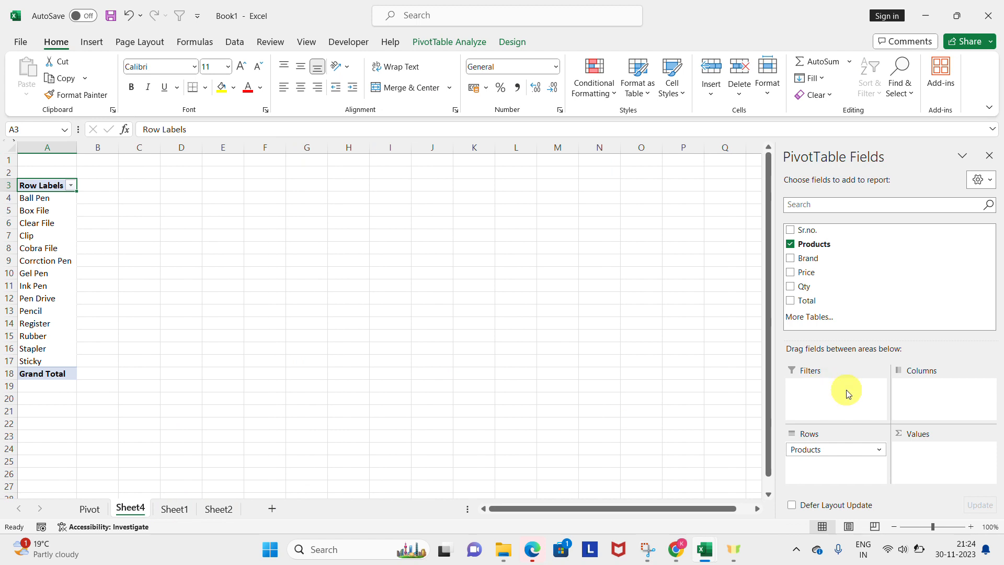
pyautogui.click(791, 288)
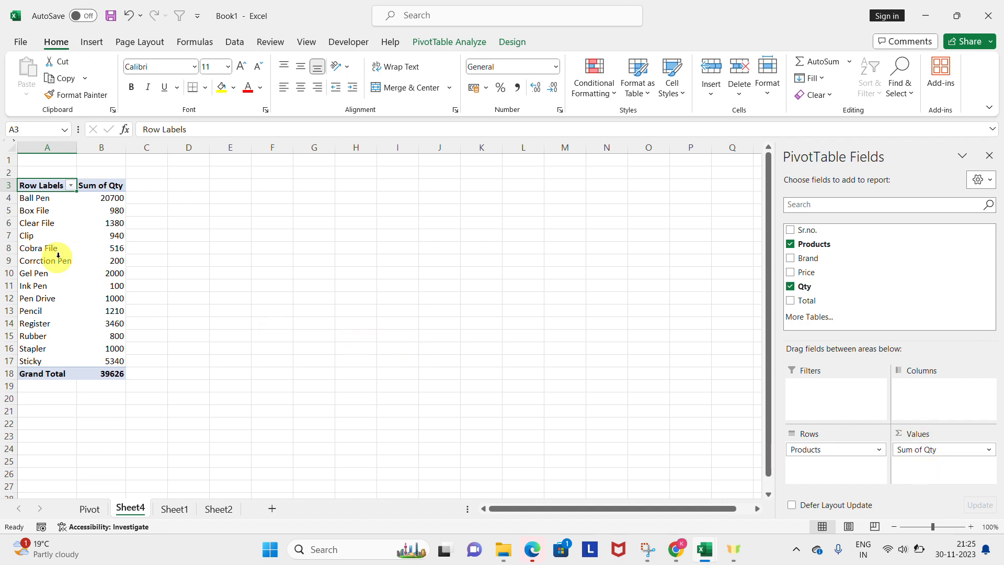
pyautogui.moveTo(110, 197)
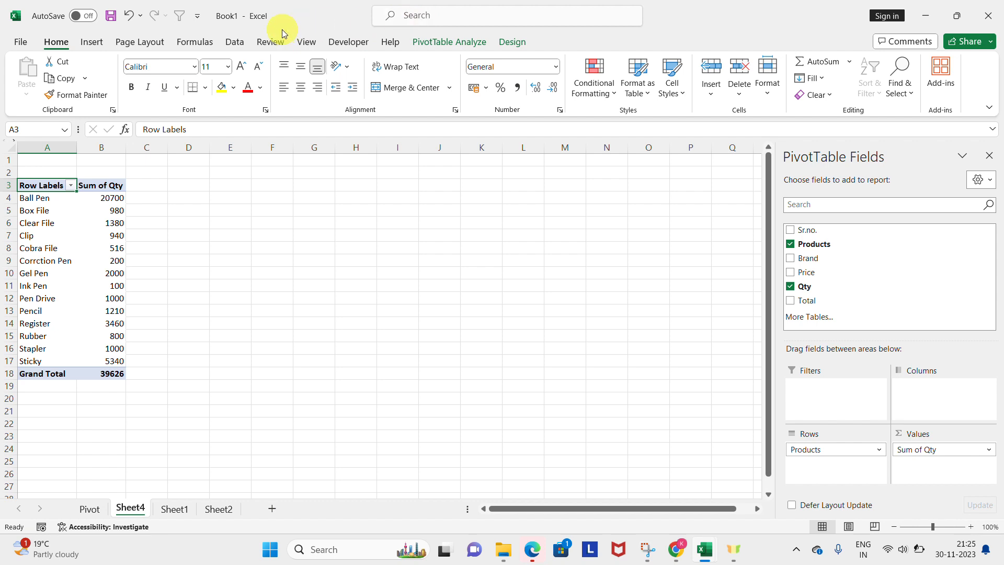
pyautogui.click(102, 45)
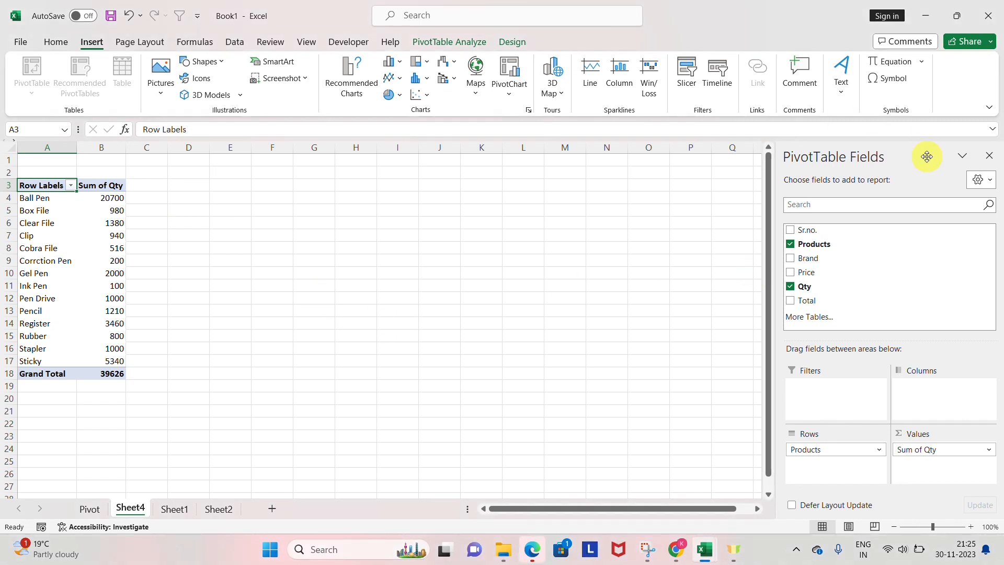
pyautogui.click(990, 156)
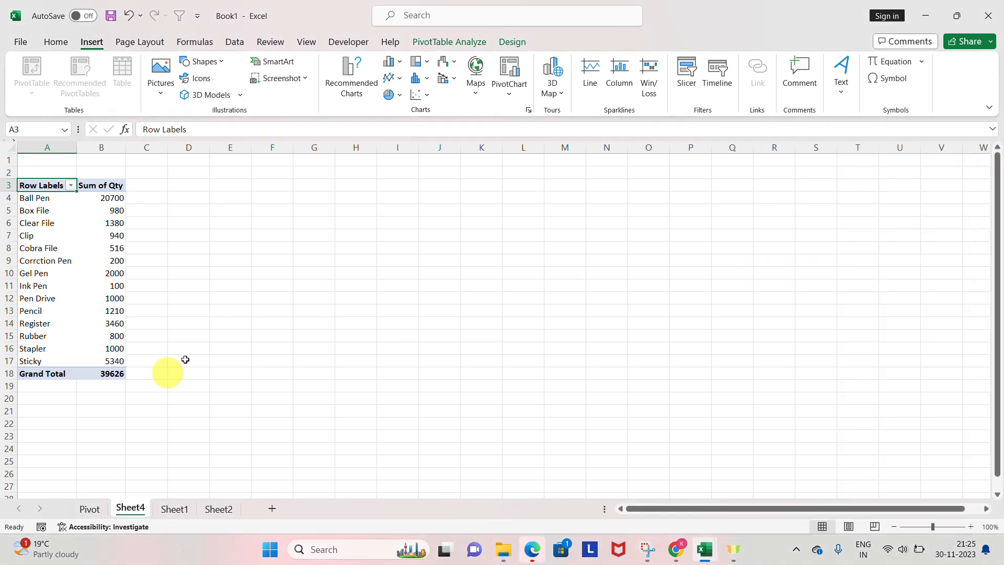
# Step: Return to the product table on Sheet1 and select its Price header cell D1
pyautogui.click(90, 508)
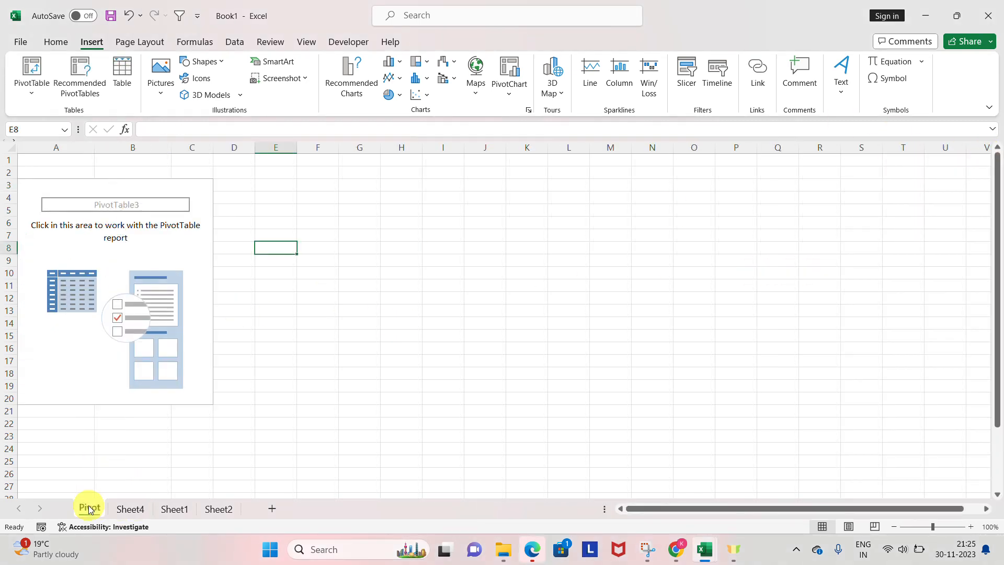
pyautogui.click(180, 508)
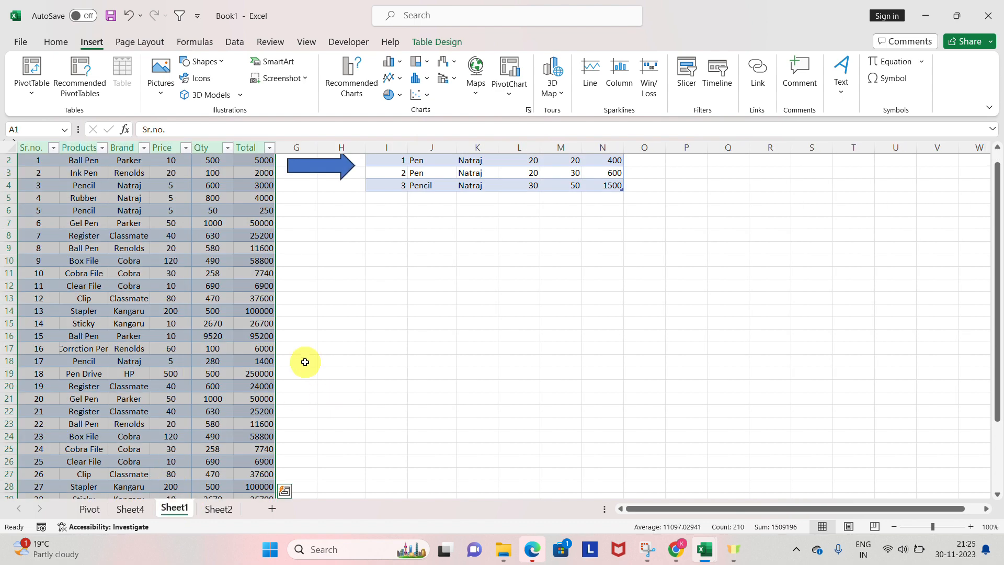
pyautogui.click(160, 197)
pyautogui.click(389, 183)
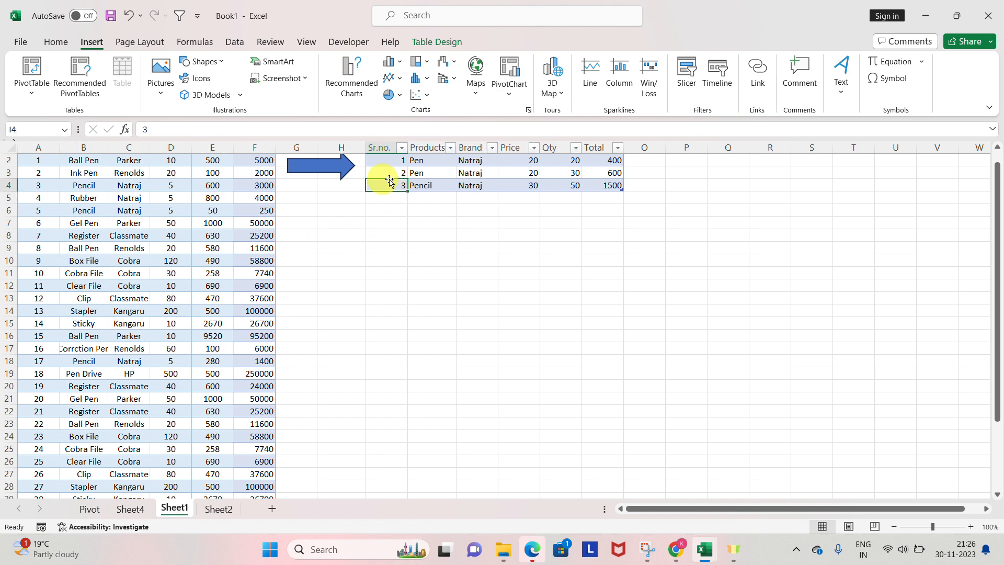
pyautogui.click(211, 196)
pyautogui.click(181, 210)
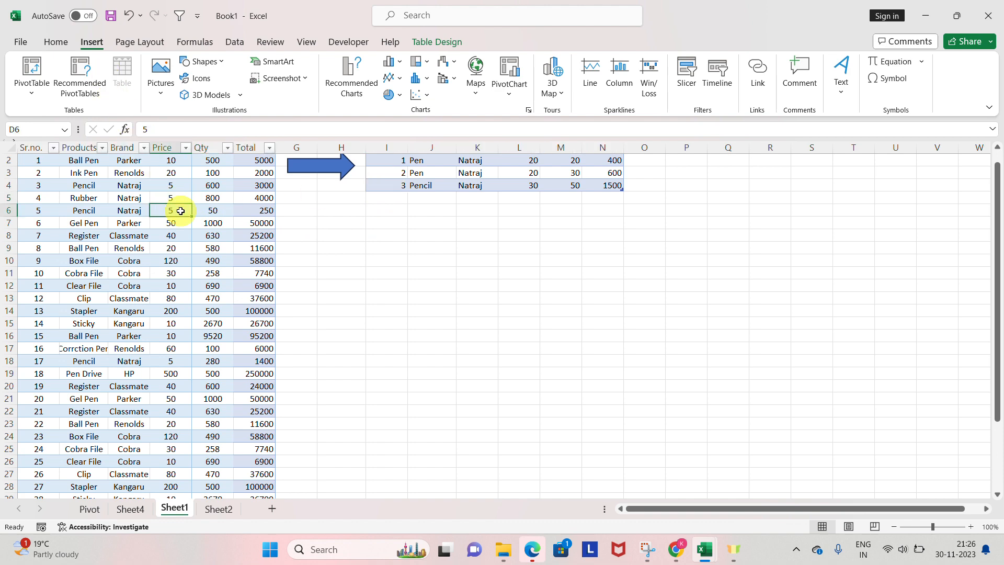
pyautogui.press('Up')
pyautogui.press('Up')
pyautogui.press('Up')
pyautogui.press('Up')
pyautogui.press('Up')
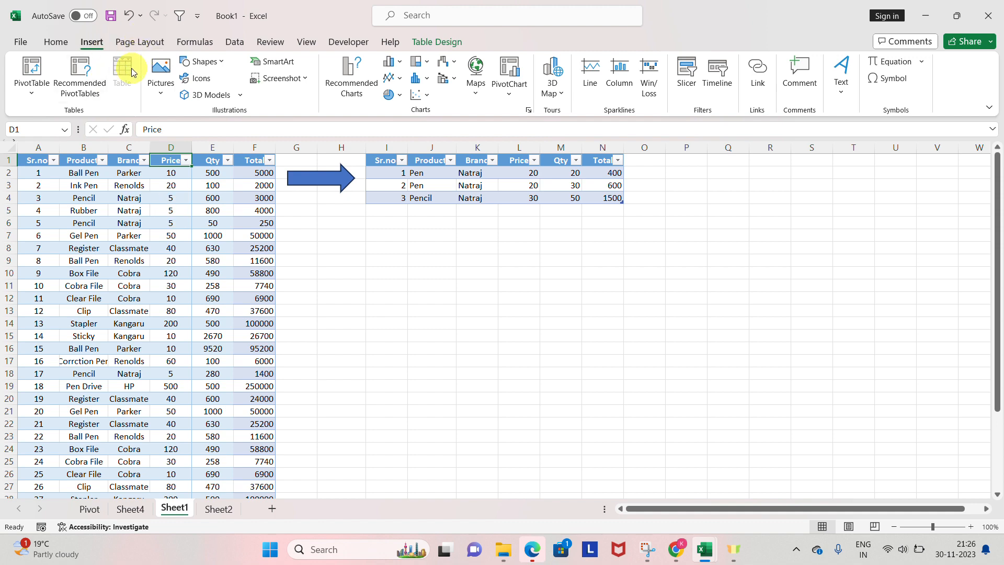
# Step: Select the entire product table on Sheet1 from its header row down to row 35, and go back to cell A1
pyautogui.hotkey('ctrl', 'Home')
pyautogui.hotkey('ctrl', 'shift', 'Right')
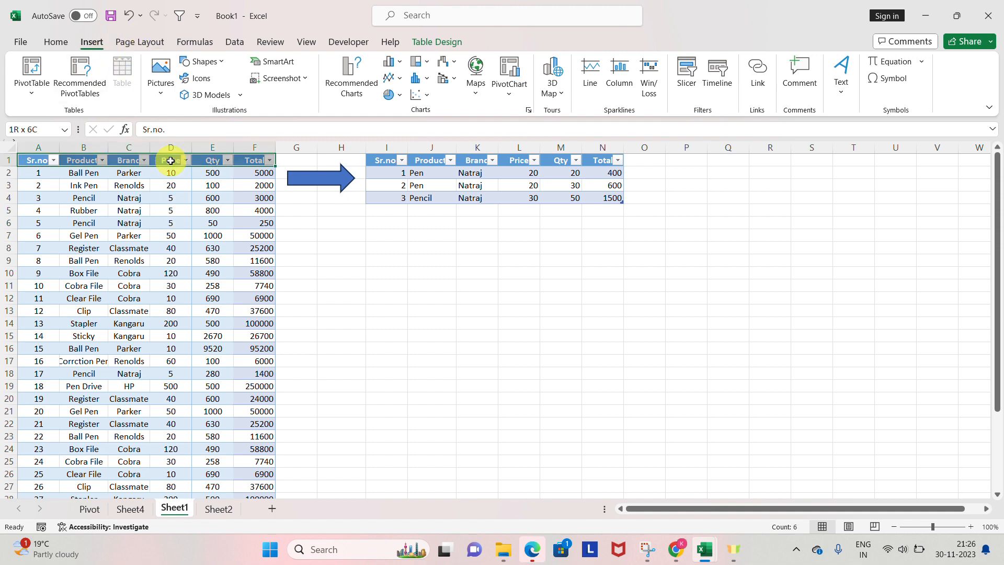
pyautogui.hotkey('ctrl', 'shift', 'Down')
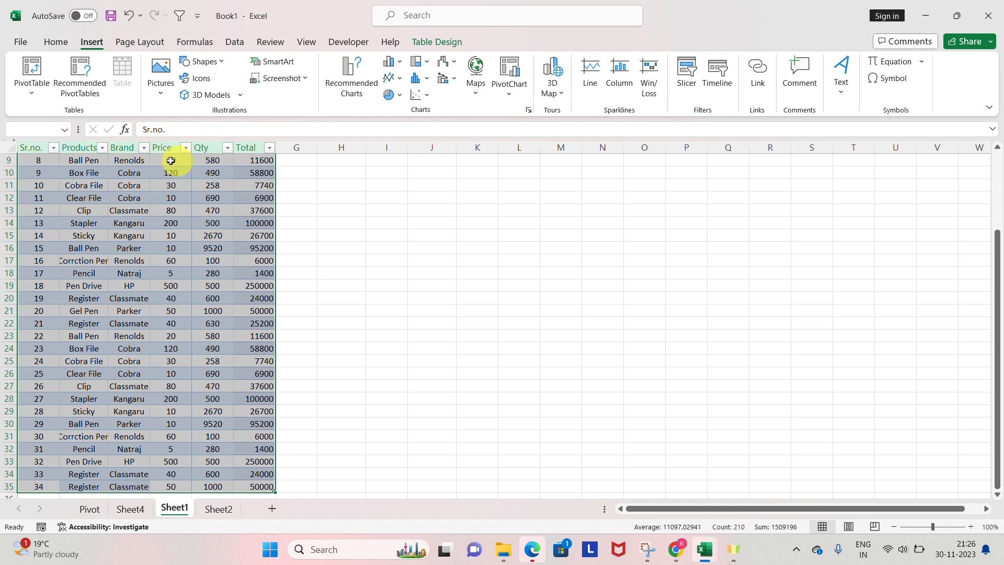
pyautogui.click(427, 42)
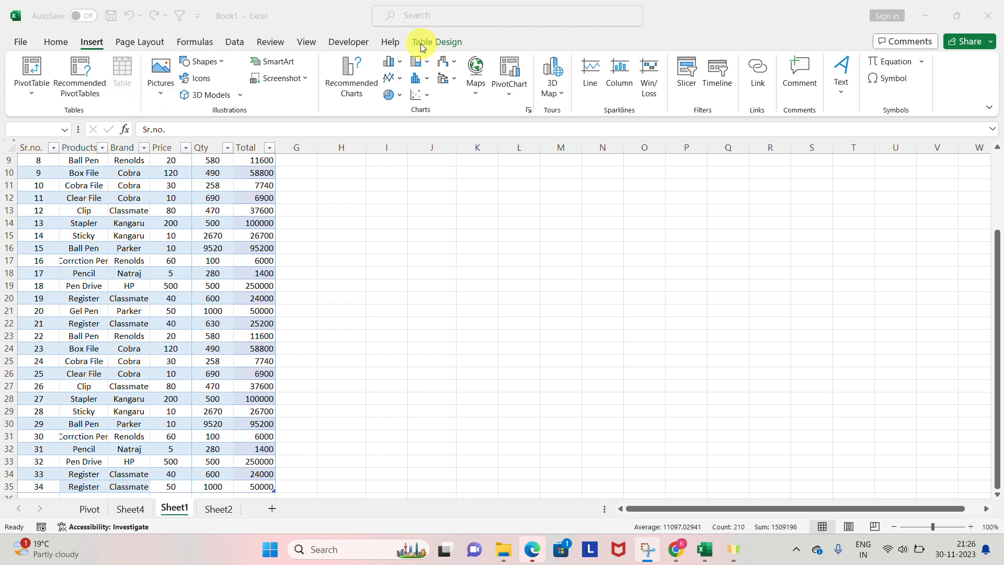
pyautogui.click(249, 215)
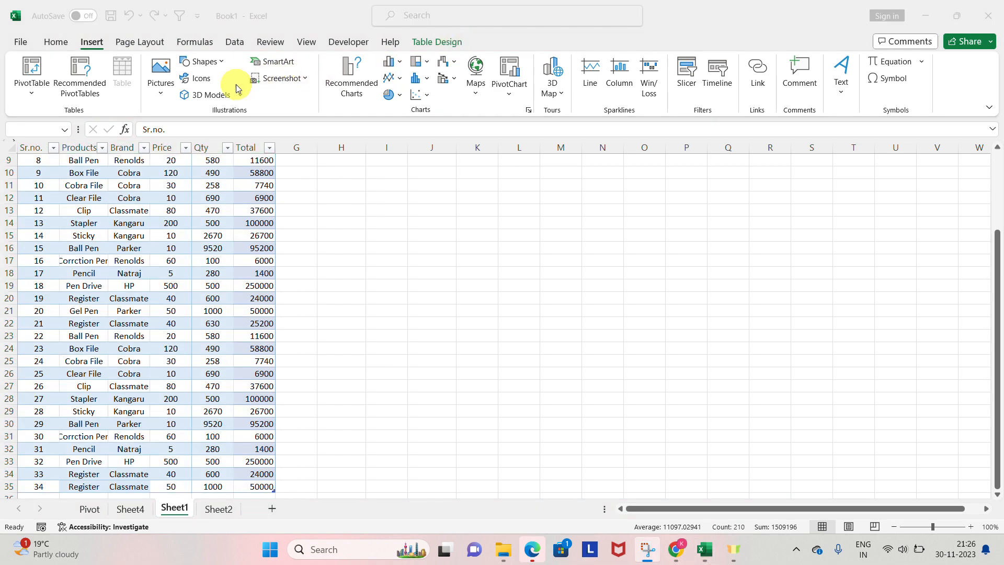
pyautogui.press('Up')
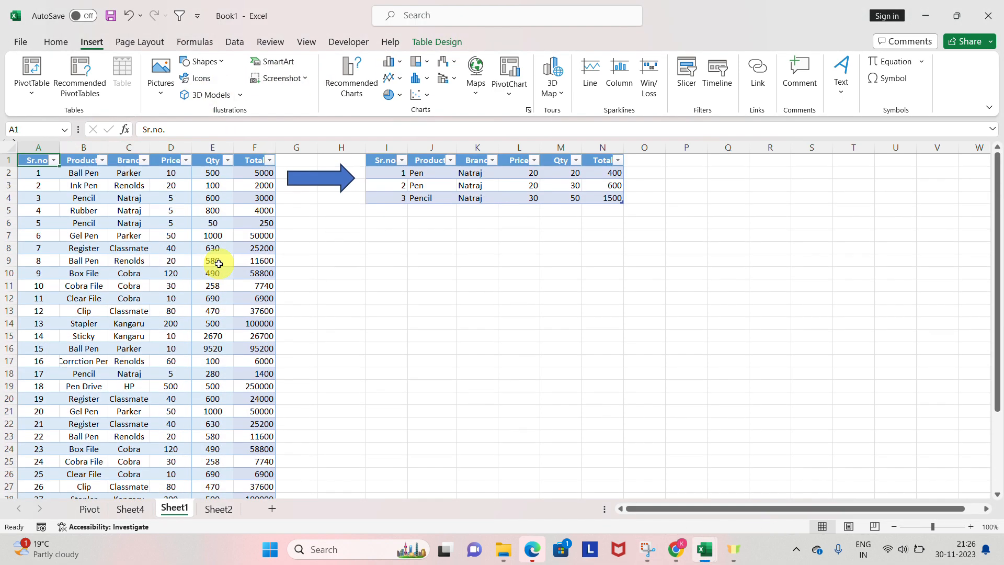
# Step: Clear all contents and formatting from the small table in I1:N4
pyautogui.press('Right')
pyautogui.press('Right')
pyautogui.press('Right')
pyautogui.press('Right')
pyautogui.press('Down')
pyautogui.press('Down')
pyautogui.press('Up')
pyautogui.press('Up')
pyautogui.hotkey('ctrl', 'Left')
pyautogui.hotkey('ctrl', 'shift', 'Right')
pyautogui.hotkey('ctrl', 'shift', 'Down')
pyautogui.press('Up')
pyautogui.press('Right')
pyautogui.press('Right')
pyautogui.press('Right')
pyautogui.press('Right')
pyautogui.press('Right')
pyautogui.press('Right')
pyautogui.press('Right')
pyautogui.press('Right')
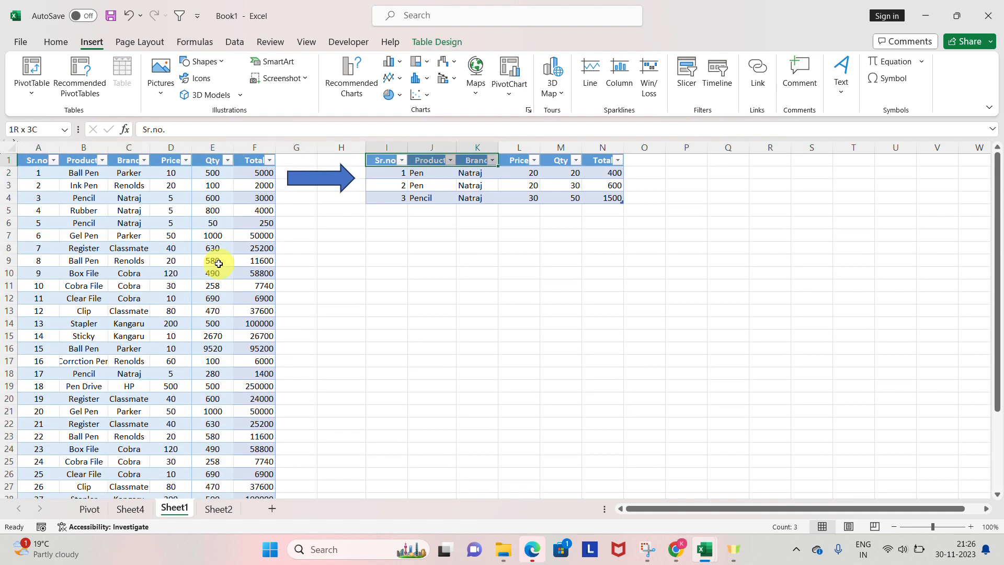
pyautogui.hotkey('ctrl', 'shift', 'Right')
pyautogui.hotkey('ctrl', 'shift', 'Down')
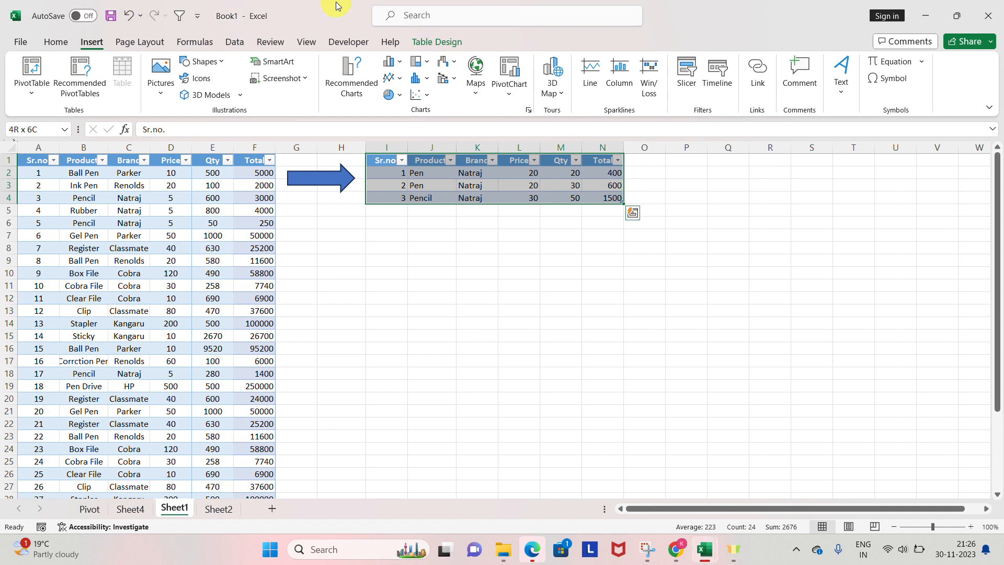
pyautogui.press('super+shift+s')
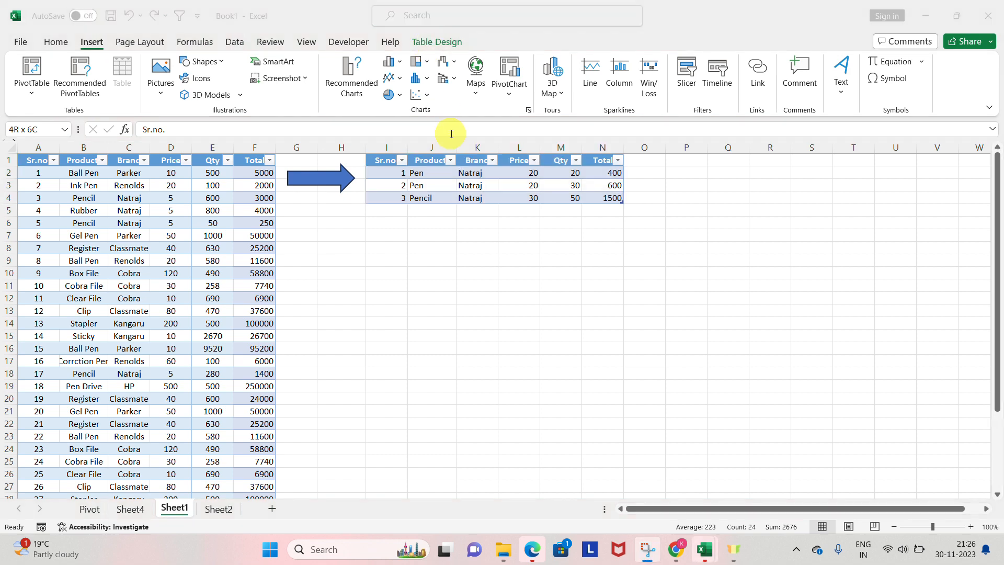
pyautogui.click(465, 170)
pyautogui.hotkey('alt', 'h')
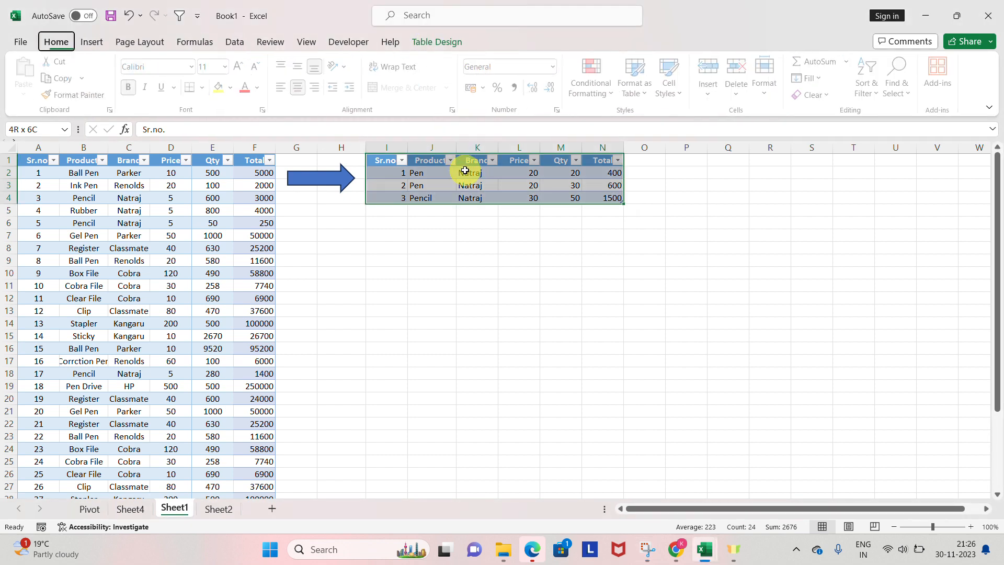
pyautogui.press('e')
pyautogui.press('a')
pyautogui.press('Left')
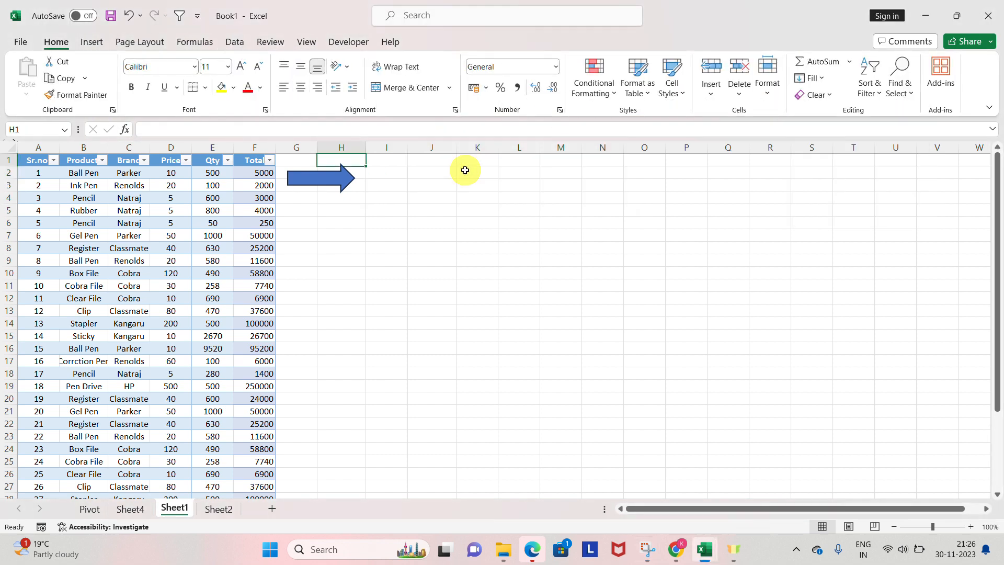
# Step: Copy the product table's header row A1:F1 and paste it into row 1 starting at I1
pyautogui.press('Right')
pyautogui.hotkey('ctrl', 'Left')
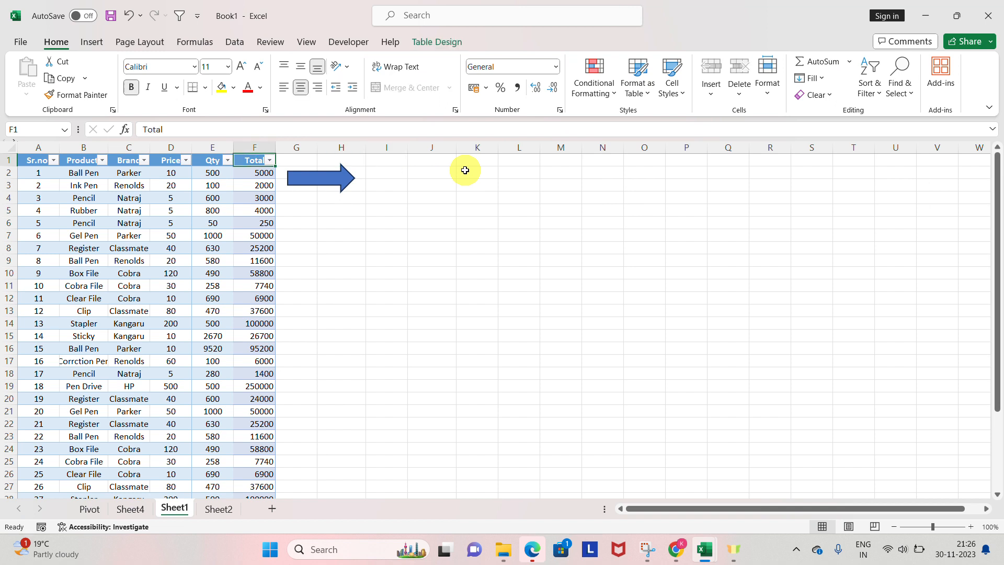
pyautogui.hotkey('ctrl', 'shift', 'Left')
pyautogui.hotkey('ctrl', 'c')
pyautogui.press('Right')
pyautogui.press('Right')
pyautogui.press('Right')
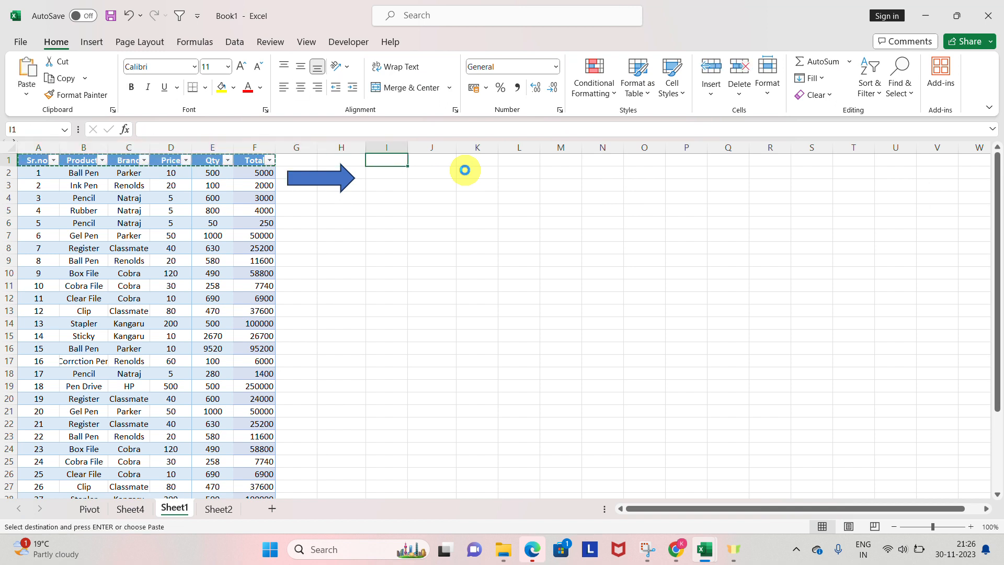
pyautogui.hotkey('ctrl', 'v')
# Step: Enter the first record under the copied headers in row 2: Sr.no. 1, Pencil, Natraj, price 20 and quantity 20
pyautogui.press('Down')
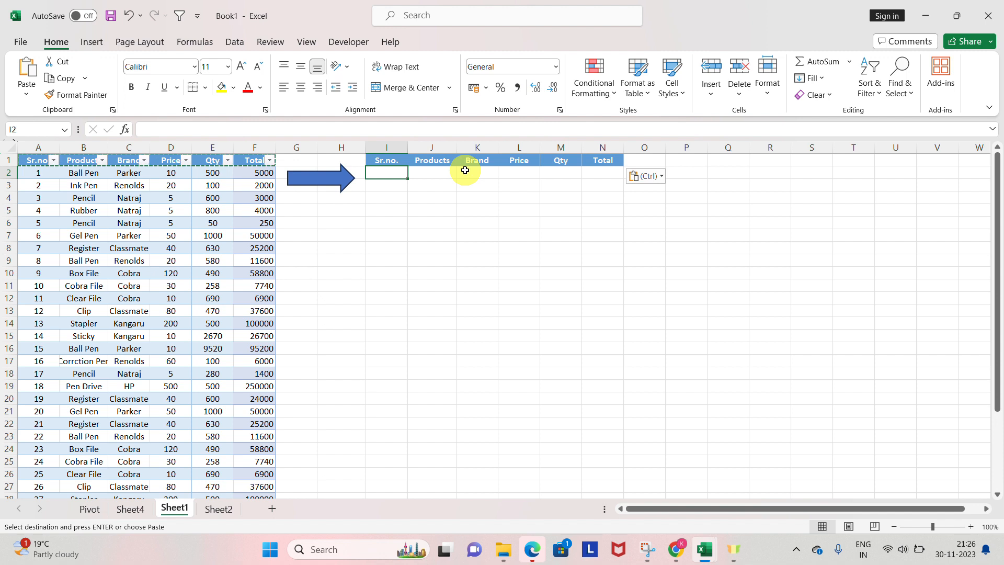
pyautogui.write('1')
pyautogui.press('Tab')
pyautogui.write('Pen')
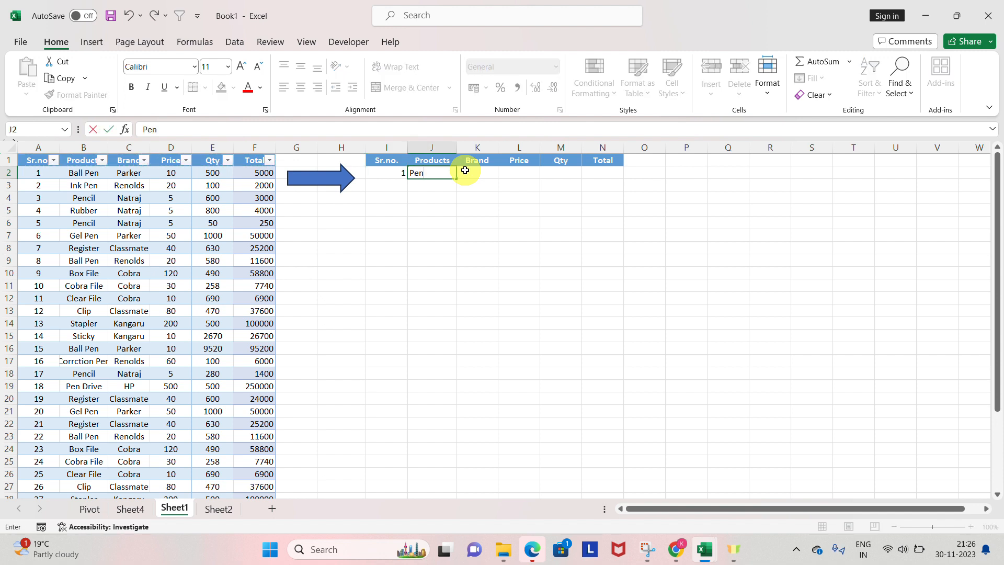
pyautogui.write('cil')
pyautogui.press('Tab')
pyautogui.write('N')
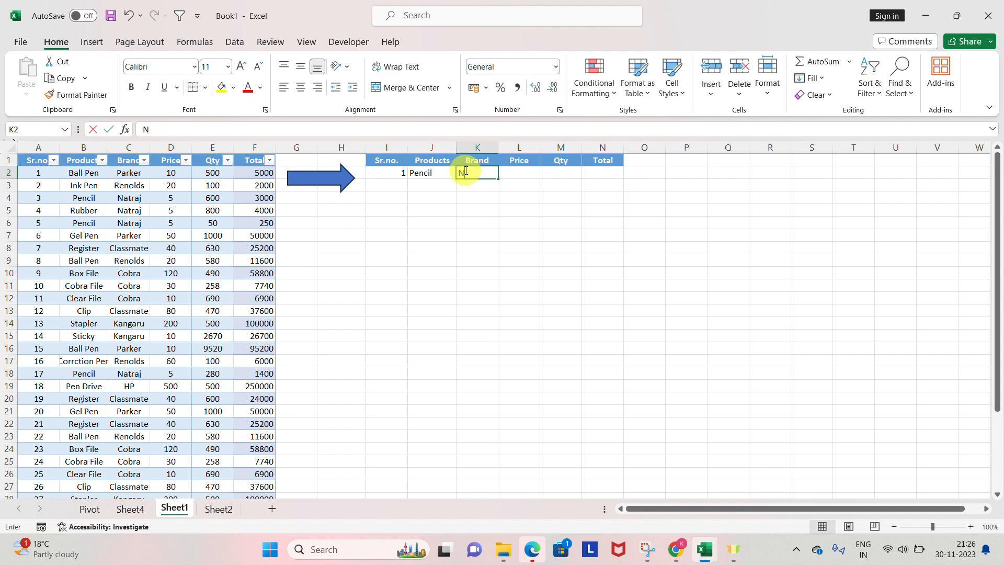
pyautogui.write('atraj')
pyautogui.press('Tab')
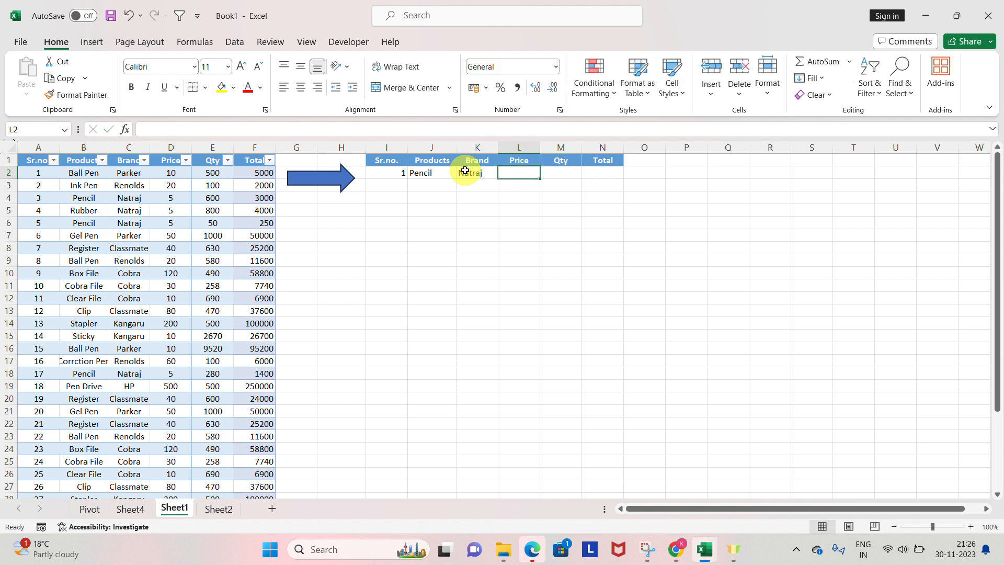
pyautogui.write('20')
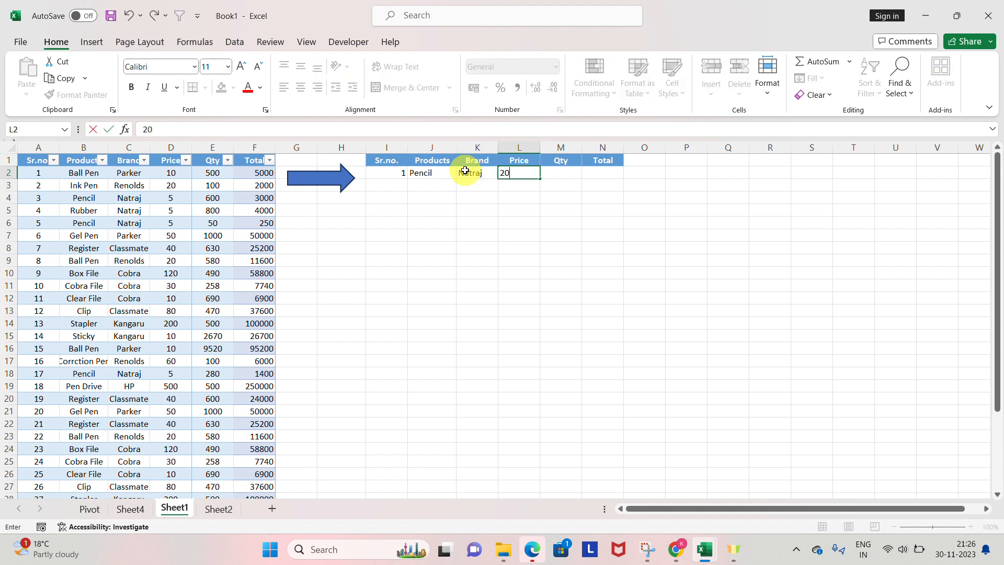
pyautogui.press('Tab')
pyautogui.write('20')
pyautogui.press('Tab')
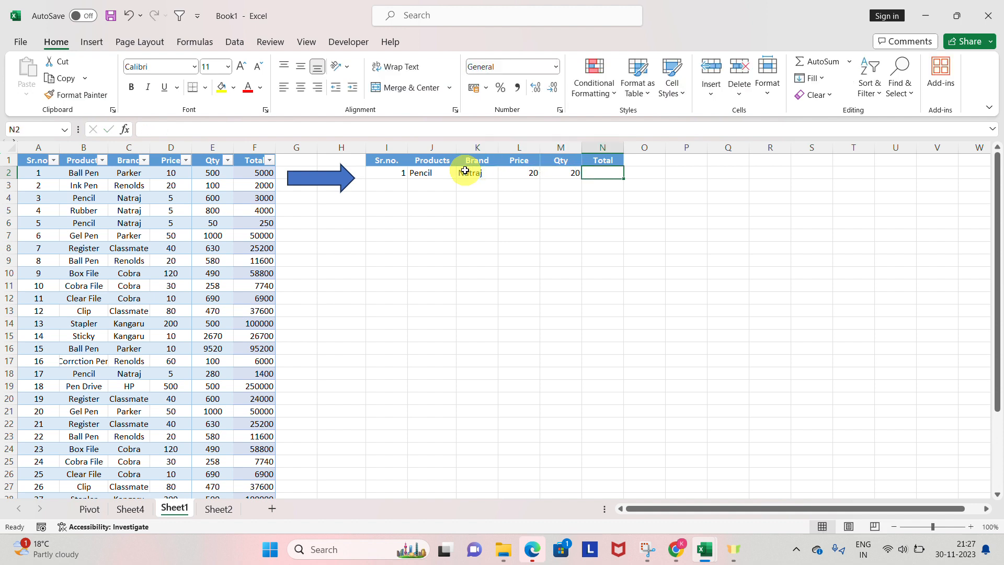
# Step: Calculate the first record's Total in N2 with the formula =M2*L2
pyautogui.write('=')
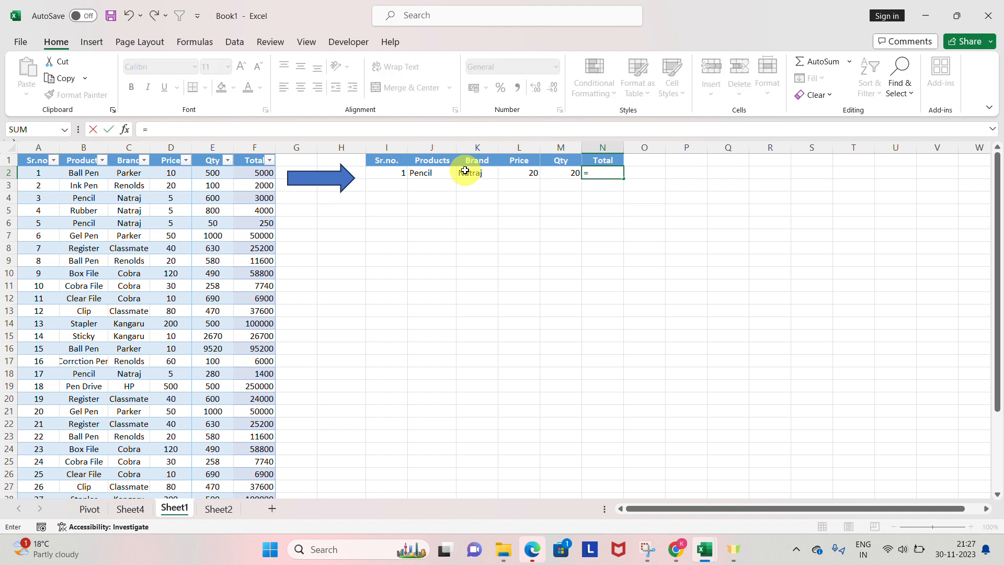
pyautogui.press('Left')
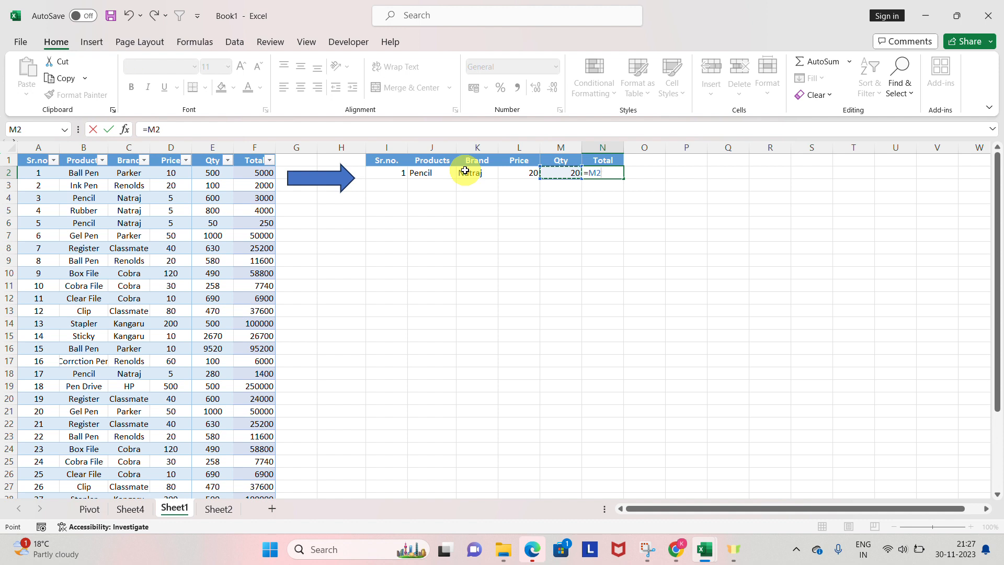
pyautogui.write('*')
pyautogui.press('Left')
pyautogui.press('Left')
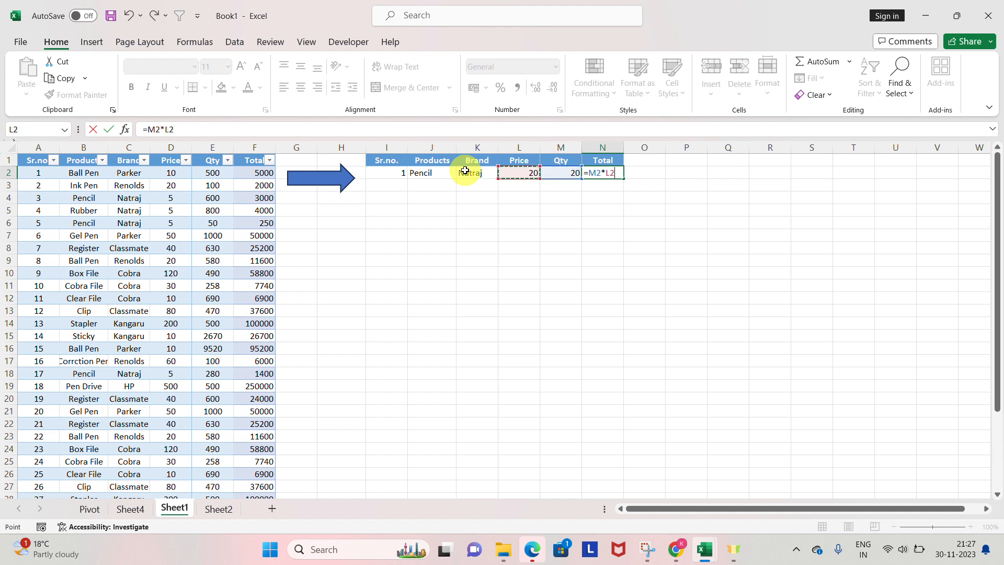
pyautogui.press('Return')
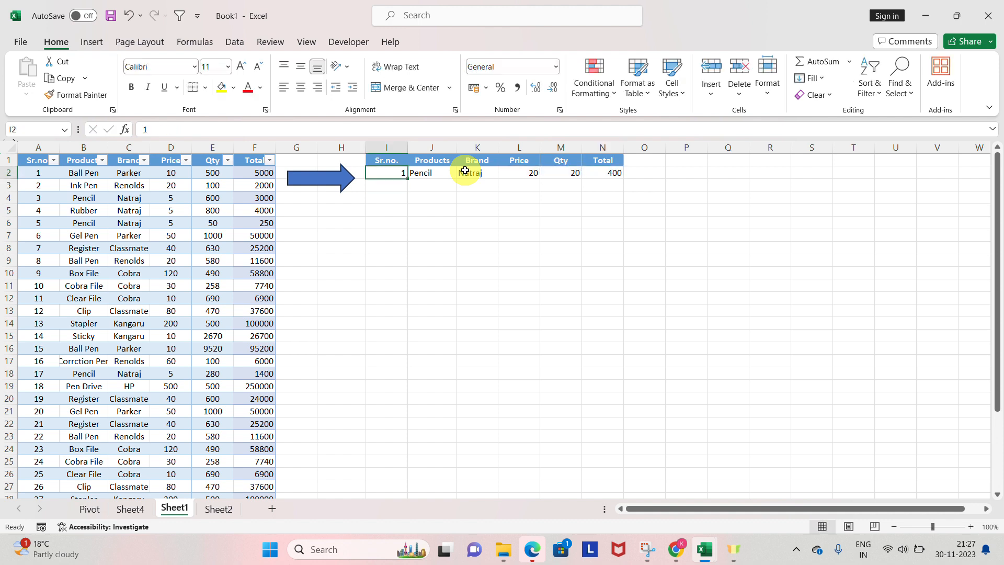
# Step: Enter the second record in row 3: Sr.no. 2, Pencil, Natraj, price 20 and quantity 20
pyautogui.write('2')
pyautogui.press('Tab')
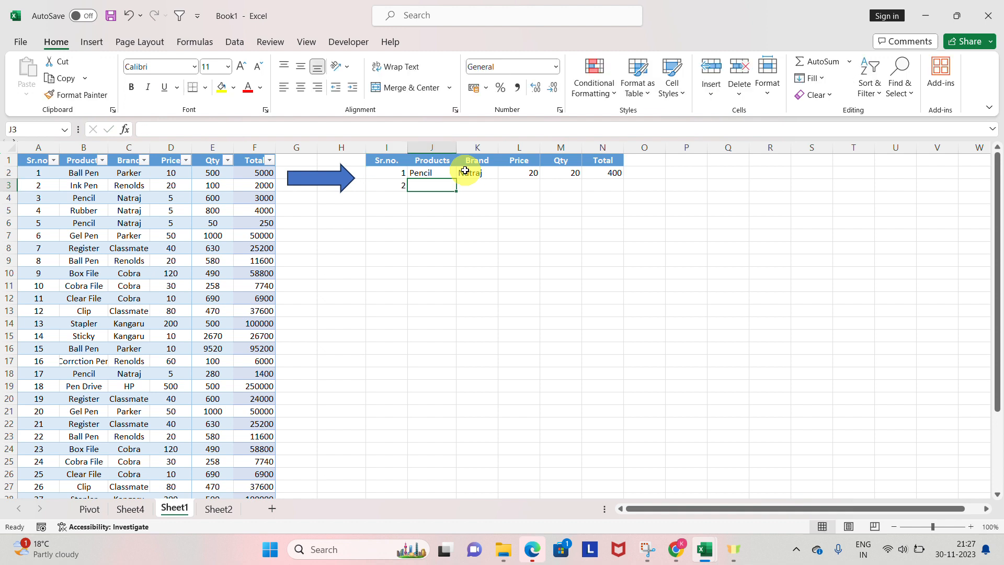
pyautogui.write('Pe')
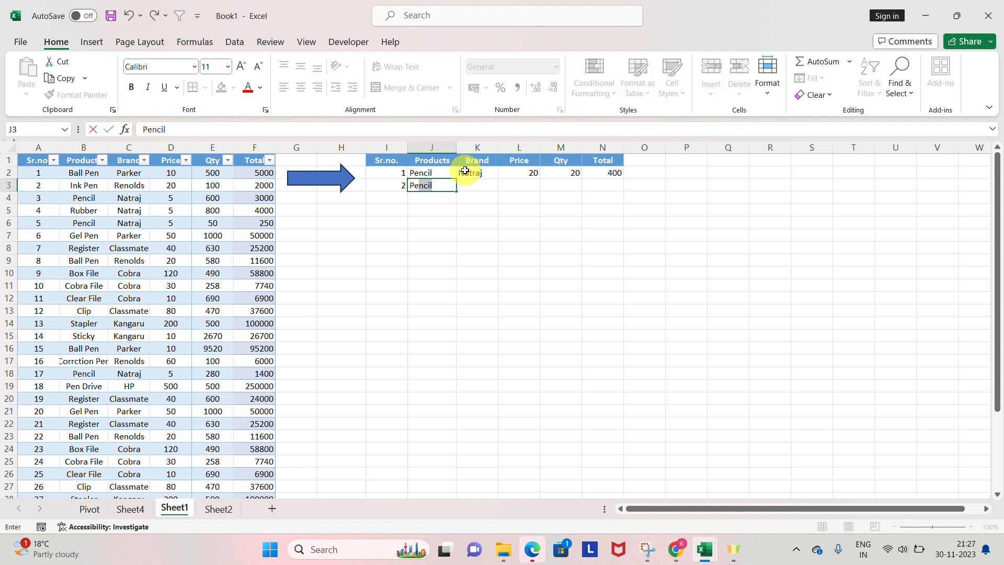
pyautogui.press('Tab')
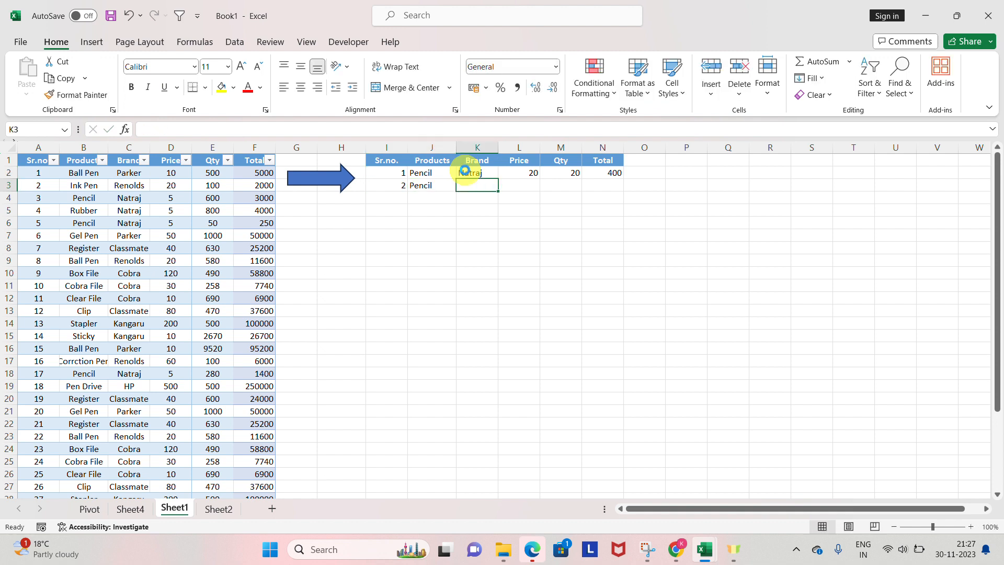
pyautogui.write('Natraj')
pyautogui.press('Tab')
pyautogui.write('20')
pyautogui.press('Tab')
pyautogui.write('20')
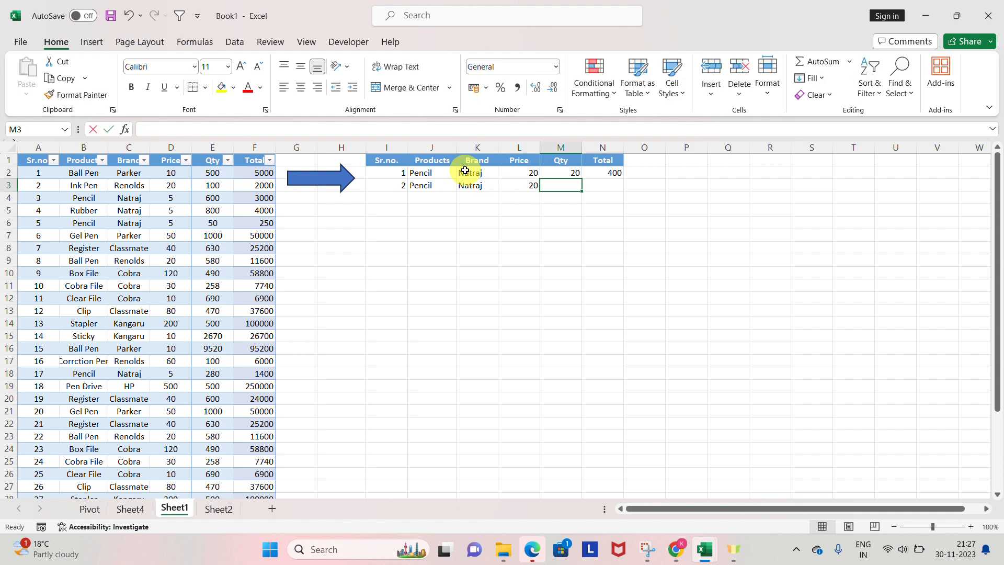
pyautogui.press('Tab')
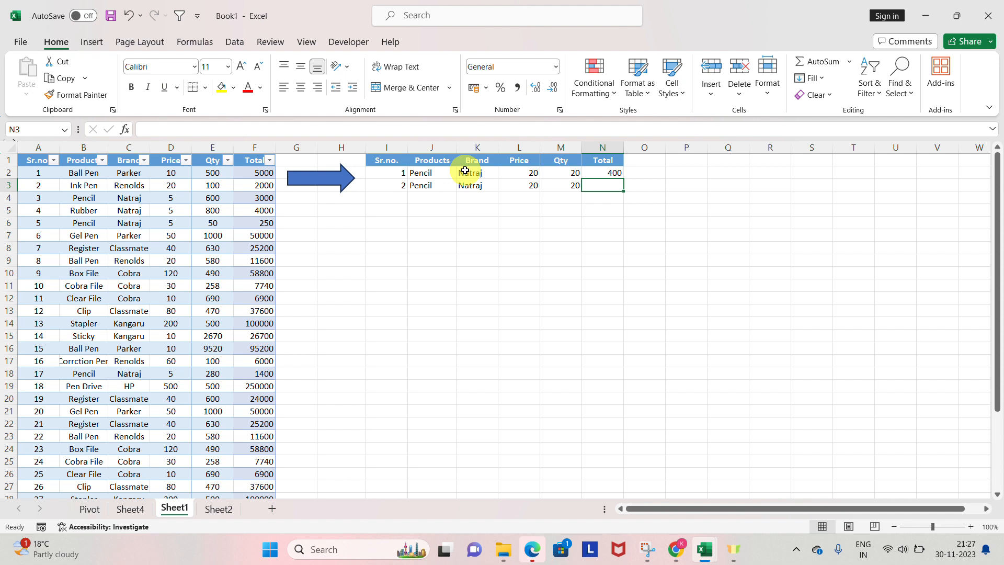
# Step: Try copying the Total formula from N2 down to N3, and delete it from N3 again
pyautogui.hotkey('ctrl', 'd')
pyautogui.hotkey('ctrl', 'z')
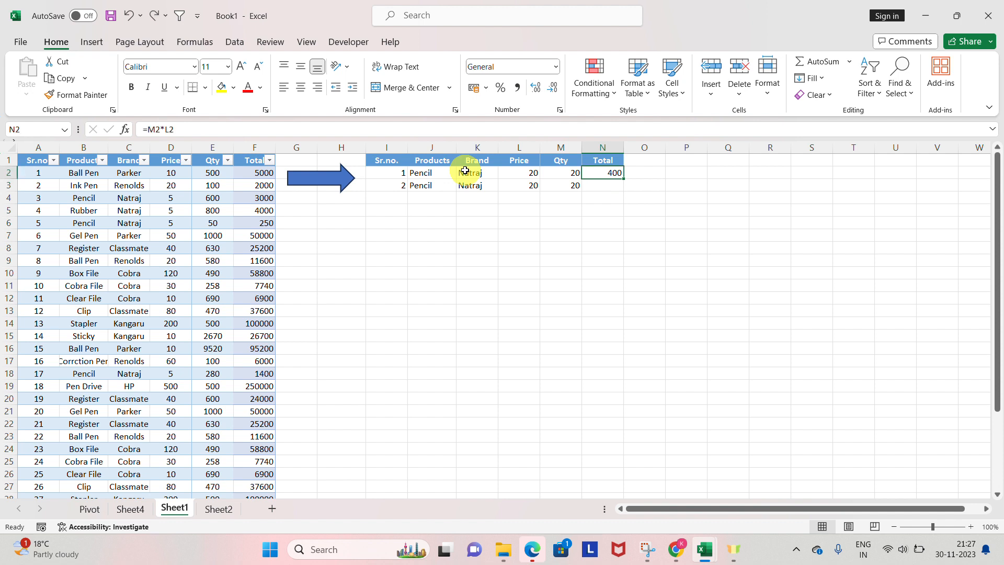
pyautogui.hotkey('ctrl', 'c')
pyautogui.press('Down')
pyautogui.hotkey('ctrl', 'v')
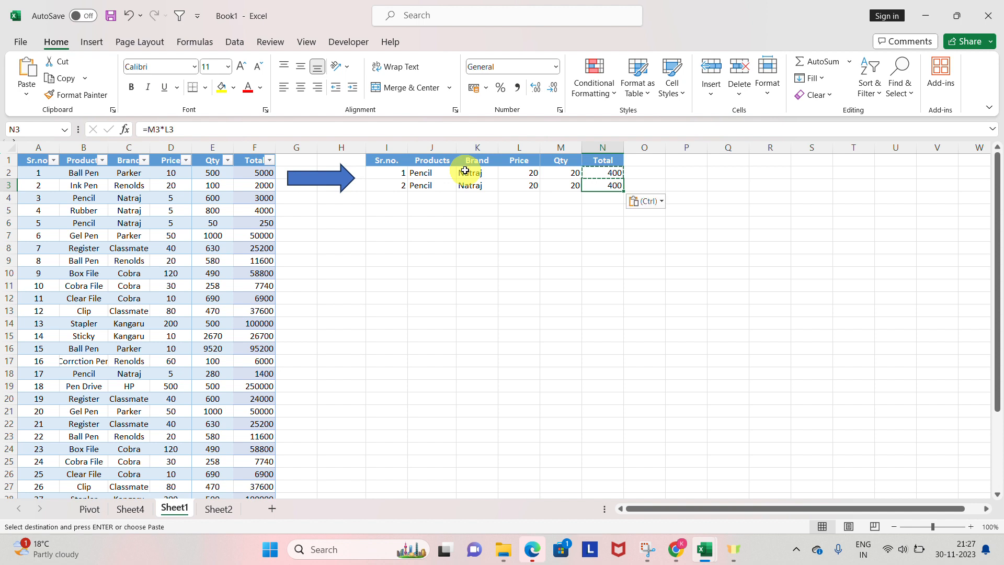
pyautogui.press('Escape')
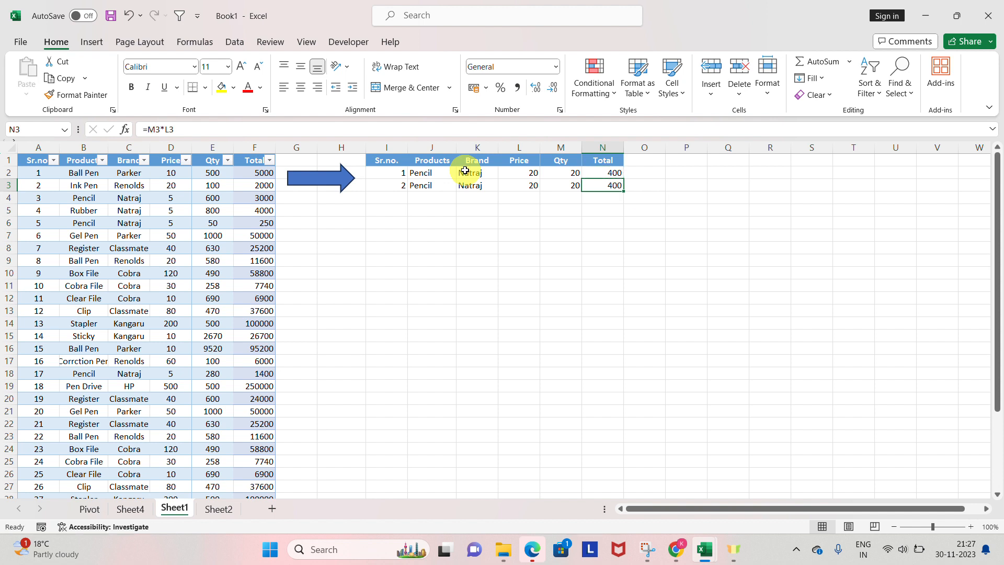
pyautogui.press('Delete')
# Step: Convert the two data rows I2:N3 into a table without the headers option, and select its second column header J2
pyautogui.hotkey('shift', 'Up')
pyautogui.hotkey('shift', 'Left')
pyautogui.hotkey('shift', 'Left')
pyautogui.hotkey('shift', 'Left')
pyautogui.hotkey('shift', 'Left')
pyautogui.hotkey('shift', 'Left')
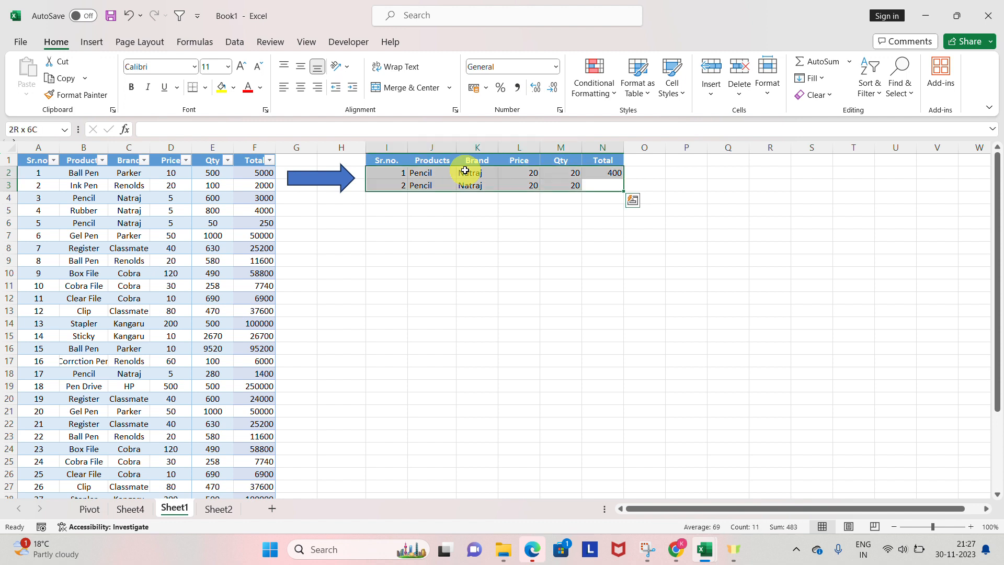
pyautogui.hotkey('ctrl', 'q')
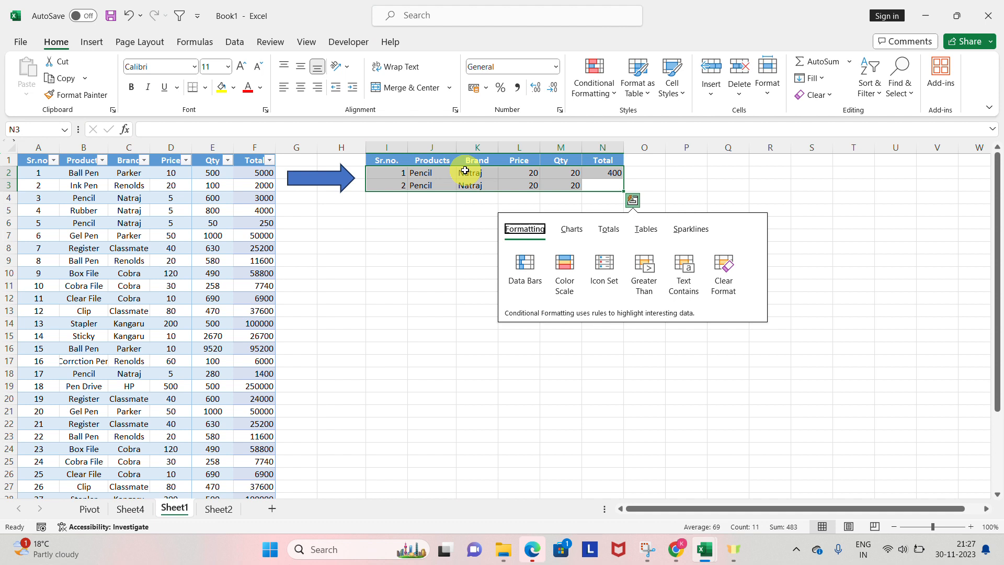
pyautogui.press('Escape')
pyautogui.hotkey('ctrl', 't')
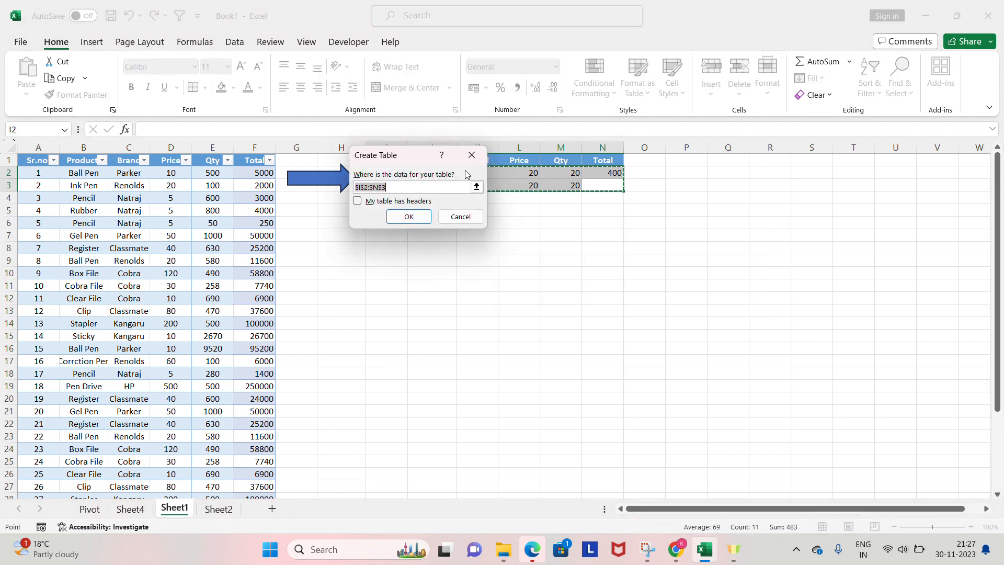
pyautogui.press('Return')
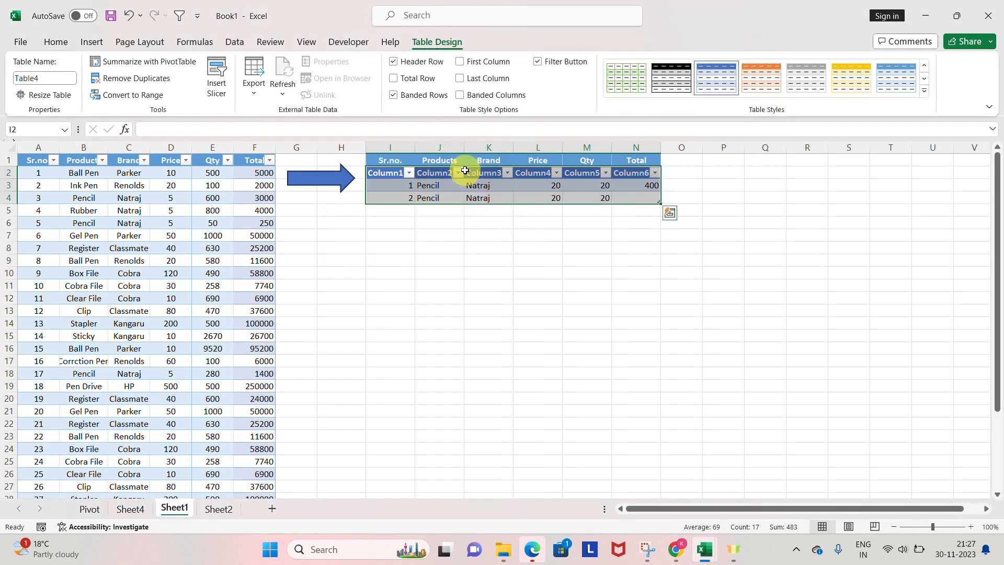
pyautogui.press('Up')
pyautogui.press('Down')
pyautogui.press('Right')
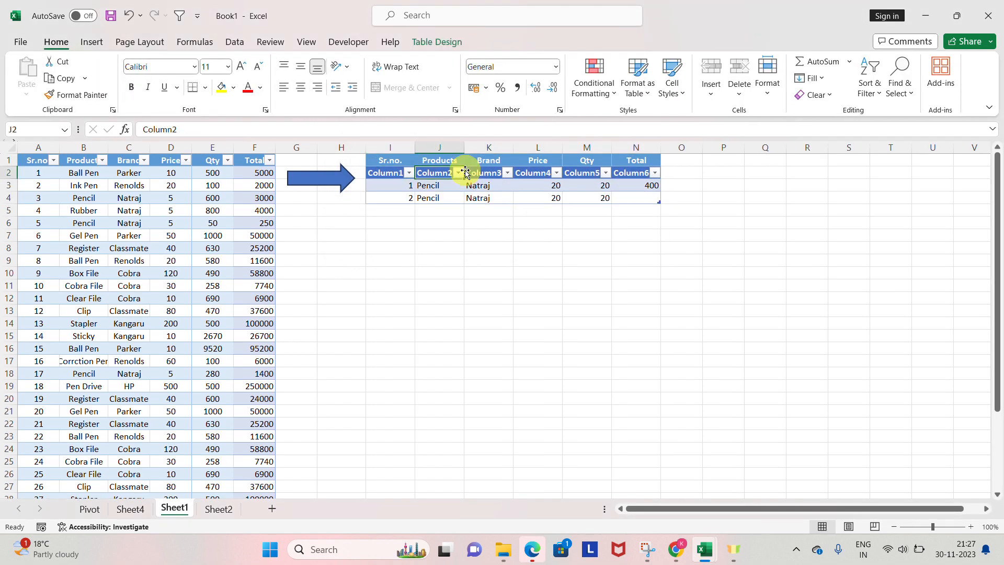
# Step: Select the new table's range I2:N4 to examine its added header row and the two records
pyautogui.press('Down')
pyautogui.press('Left')
pyautogui.press('Up')
pyautogui.hotkey('shift', 'Down')
pyautogui.hotkey('ctrl', 'shift', 'Right')
pyautogui.hotkey('shift', 'Down')
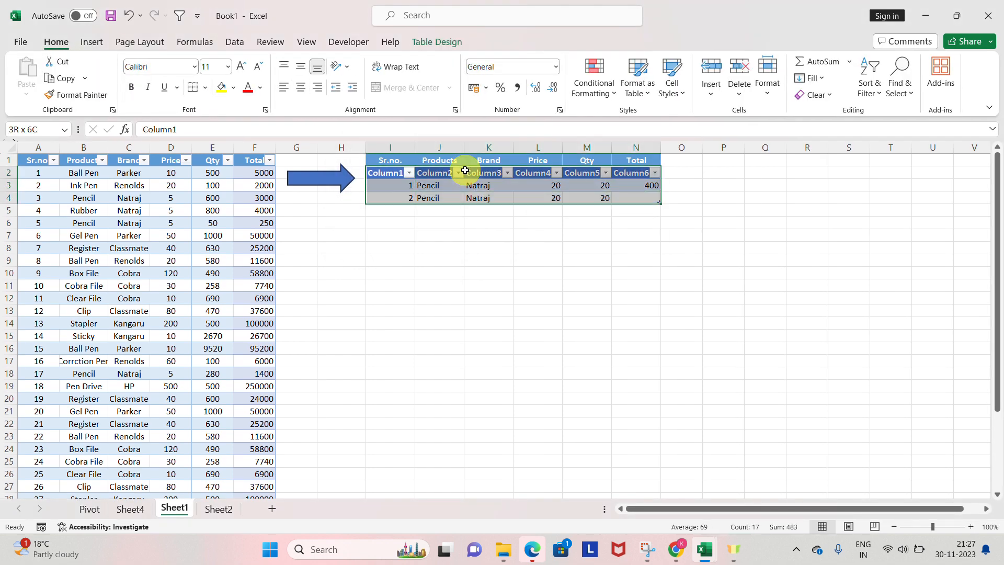
pyautogui.press('Up')
pyautogui.press('Left')
pyautogui.press('Right')
pyautogui.press('Right')
pyautogui.press('Left')
pyautogui.press('Down')
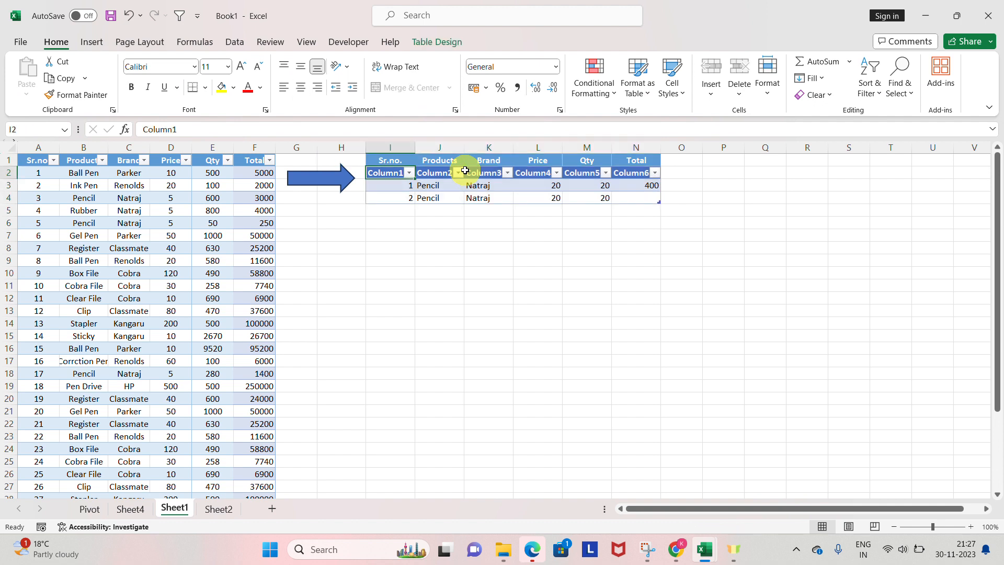
pyautogui.hotkey('shift', 'Down')
pyautogui.hotkey('shift', 'Right')
pyautogui.hotkey('shift', 'Right')
pyautogui.hotkey('shift', 'Down')
pyautogui.hotkey('shift', 'Right')
pyautogui.hotkey('ctrl', 'shift', 'Right')
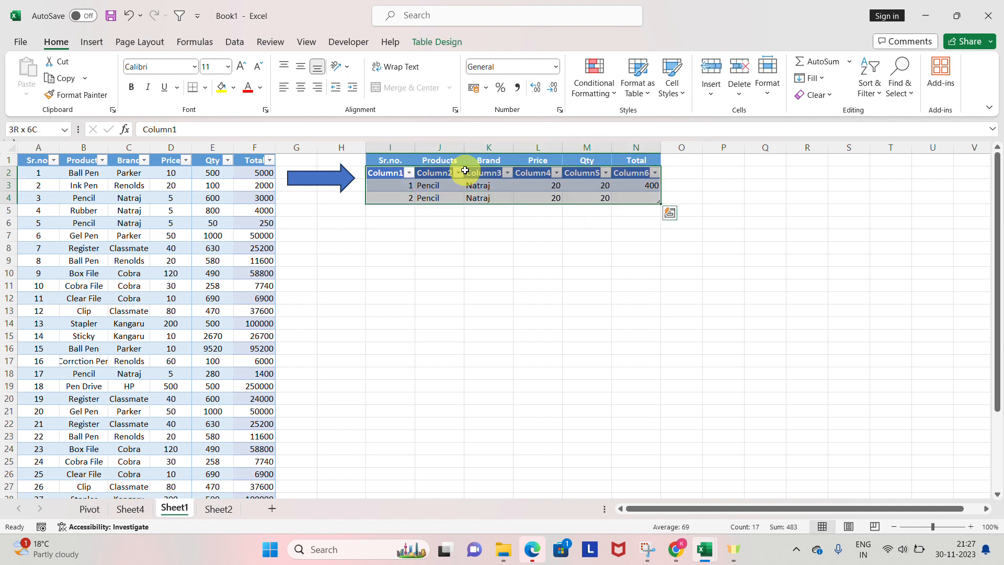
# Step: Start a third record in row 5 directly below the table: Sr.no. 3 and product Register
pyautogui.press('Down')
pyautogui.press('Down')
pyautogui.press('Down')
pyautogui.write('3')
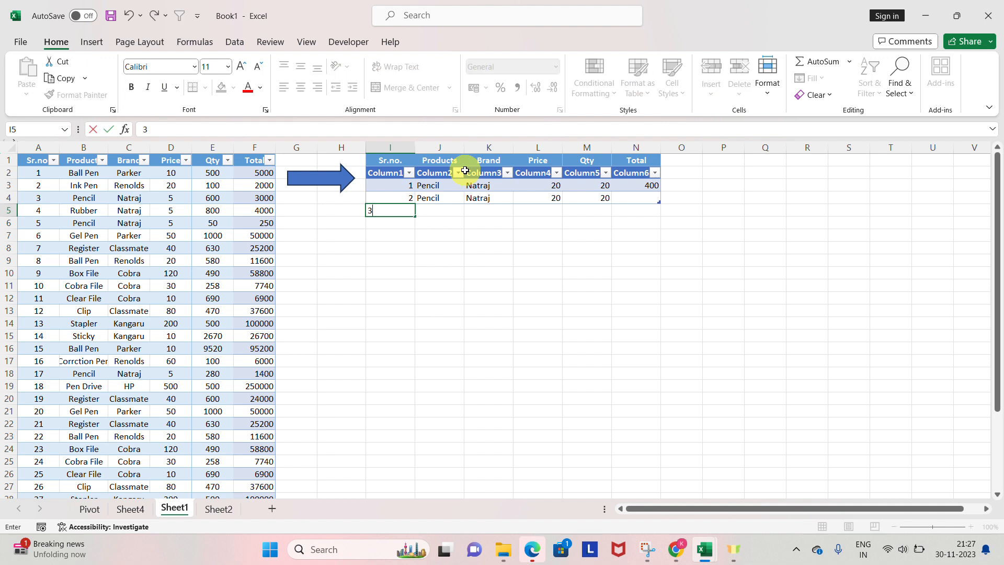
pyautogui.press('Tab')
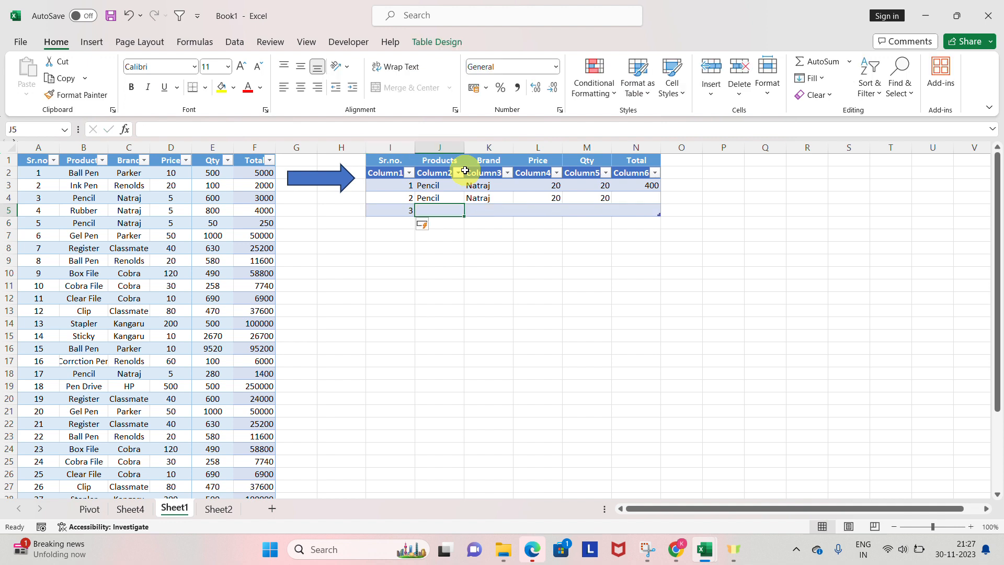
pyautogui.write('N')
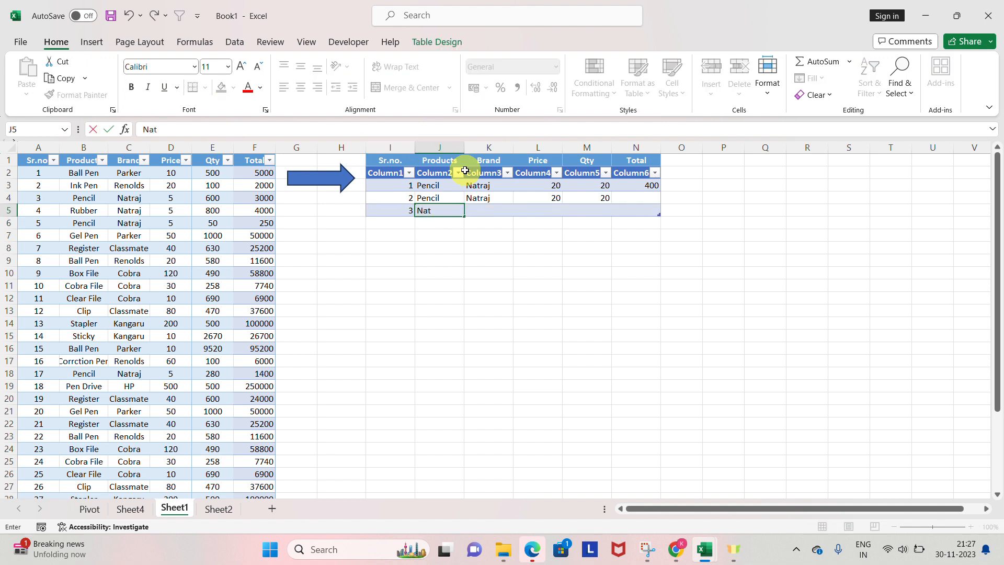
pyautogui.press('BackSpace')
pyautogui.write('Register')
pyautogui.press('Tab')
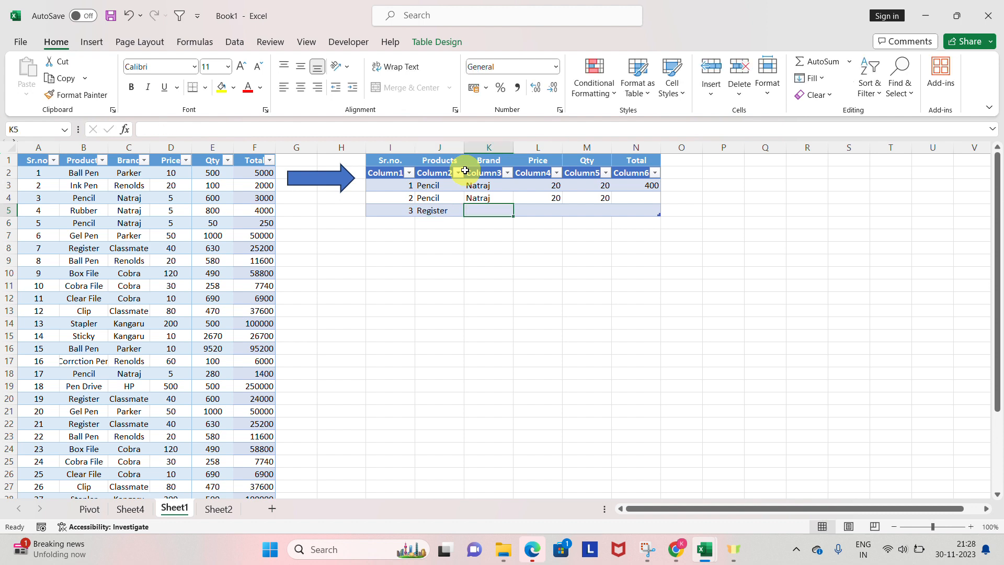
# Step: Complete the third record in row 5 with brand classmate, price 50 and quantity 20
pyautogui.write('classmate')
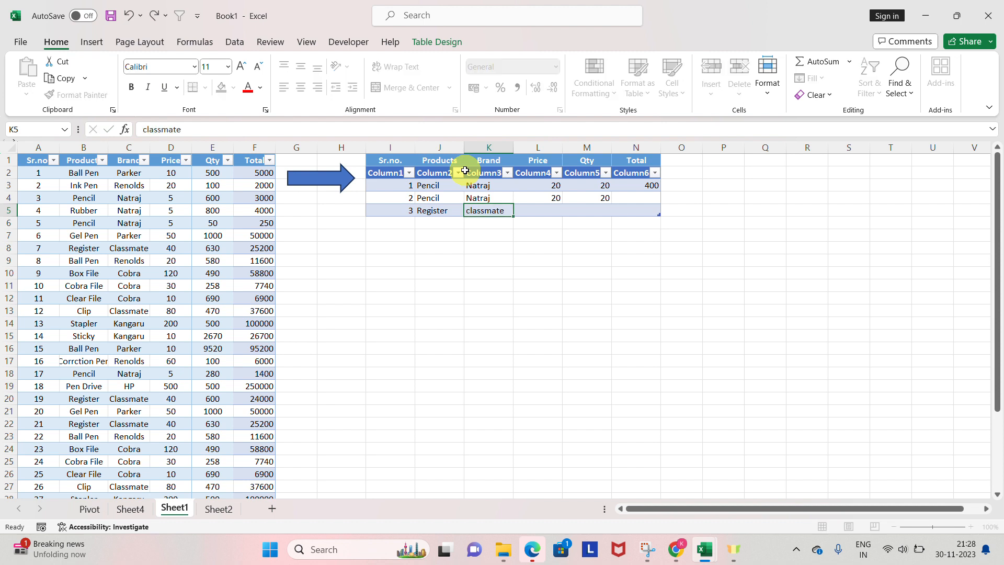
pyautogui.press('Tab')
pyautogui.write('50')
pyautogui.press('Tab')
pyautogui.write('20')
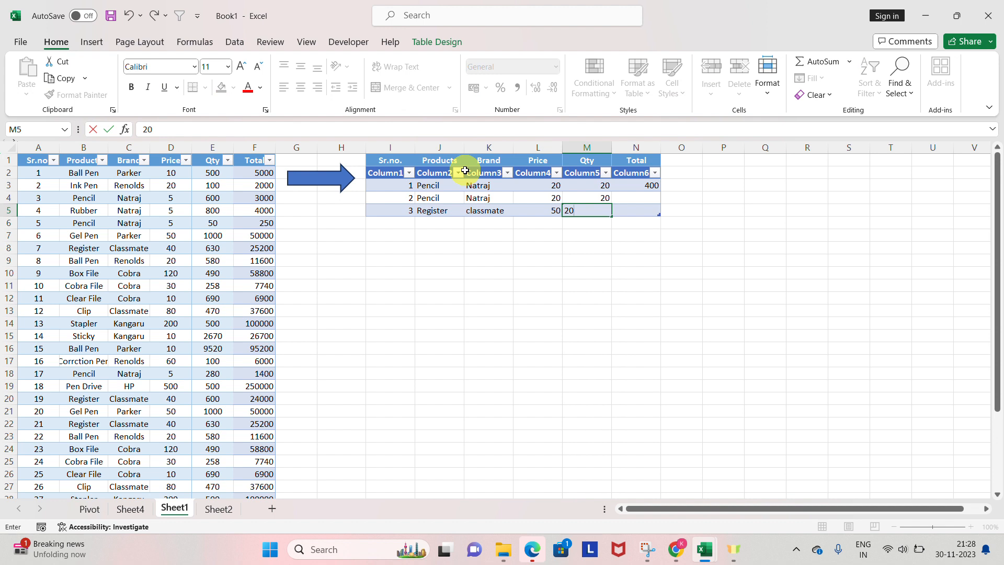
pyautogui.press('Return')
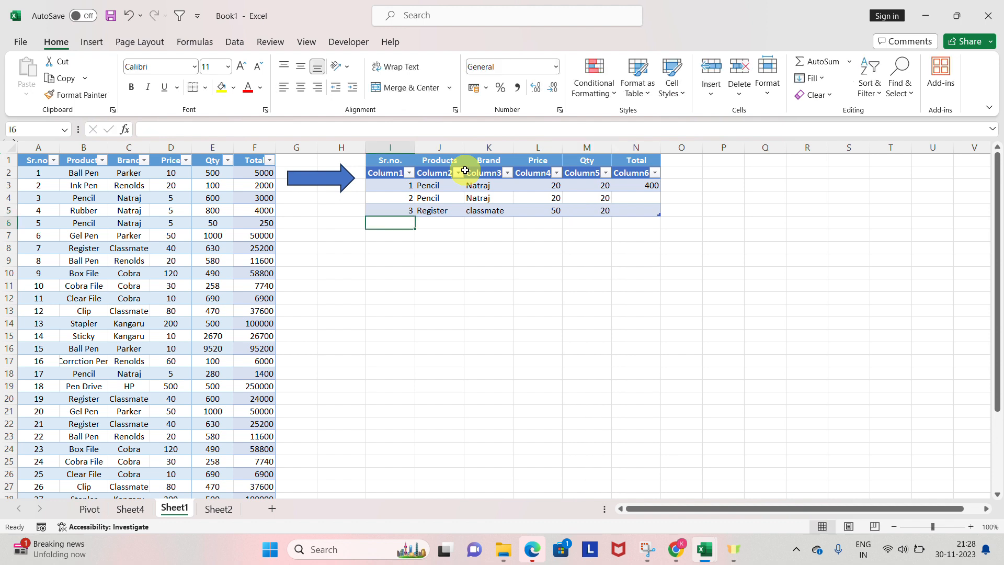
# Step: Fill the Total formula from N3 down into the second record's Total cell N4
pyautogui.press('Up')
pyautogui.press('Right')
pyautogui.press('Right')
pyautogui.press('Right')
pyautogui.press('Right')
pyautogui.press('Up')
pyautogui.press('Right')
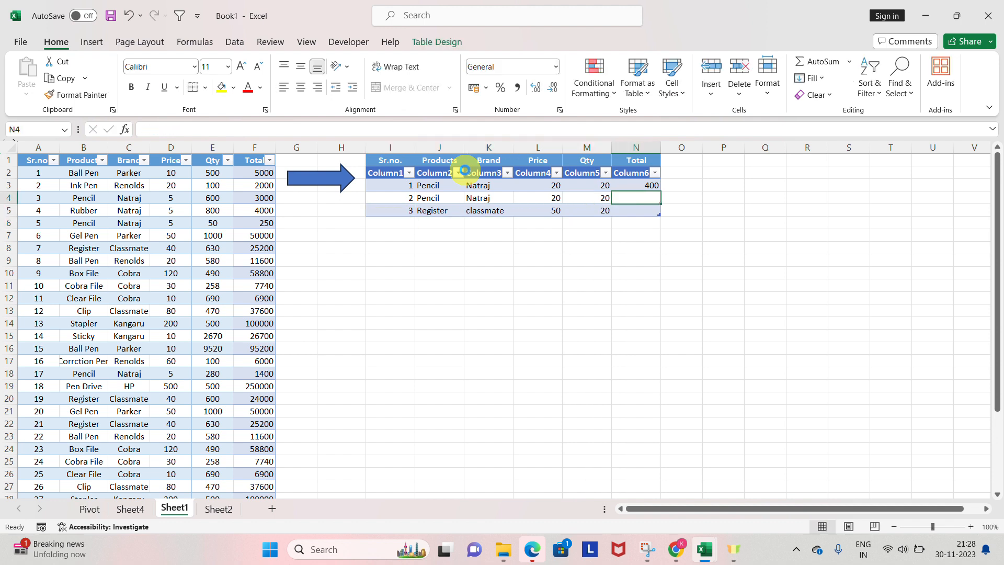
pyautogui.hotkey('ctrl', 'd')
# Step: Clear the third record's price and quantity in L5:M5
pyautogui.press('Down')
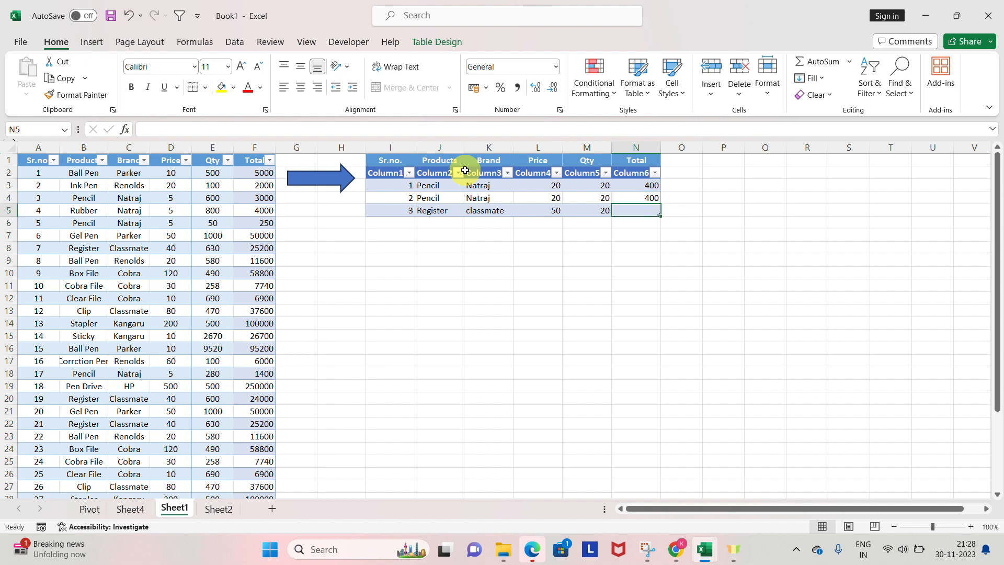
pyautogui.press('Left')
pyautogui.hotkey('shift', 'Left')
pyautogui.press('Delete')
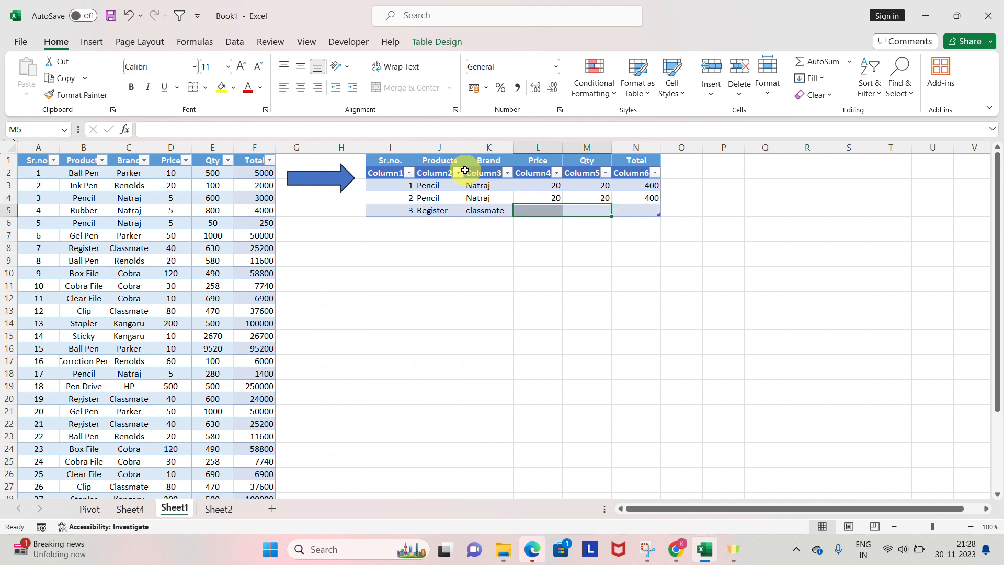
# Step: Try 50 as both quantity and price of the third record, and clear both cells again
pyautogui.write('50')
pyautogui.press('Return')
pyautogui.press('Left')
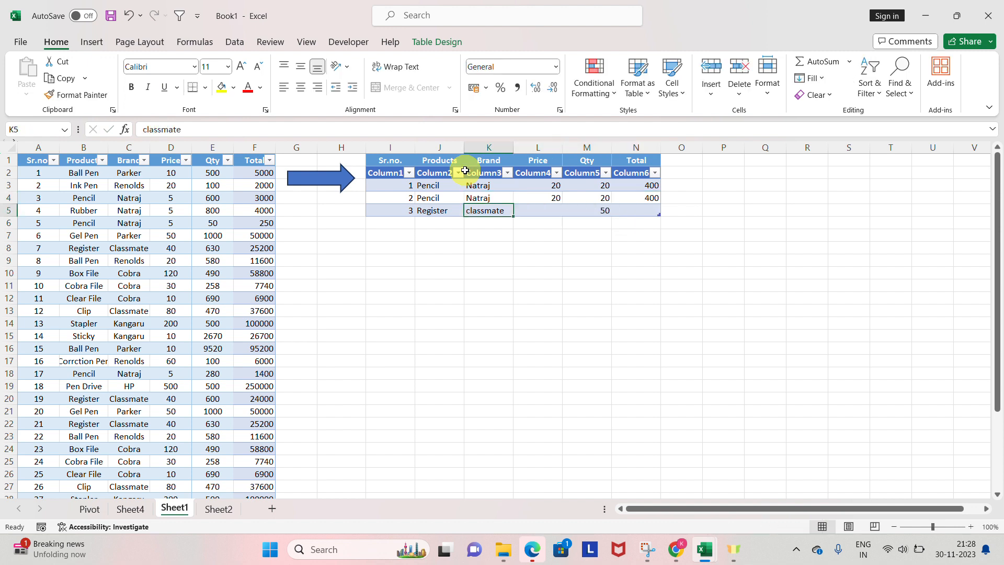
pyautogui.press('Right')
pyautogui.write('50')
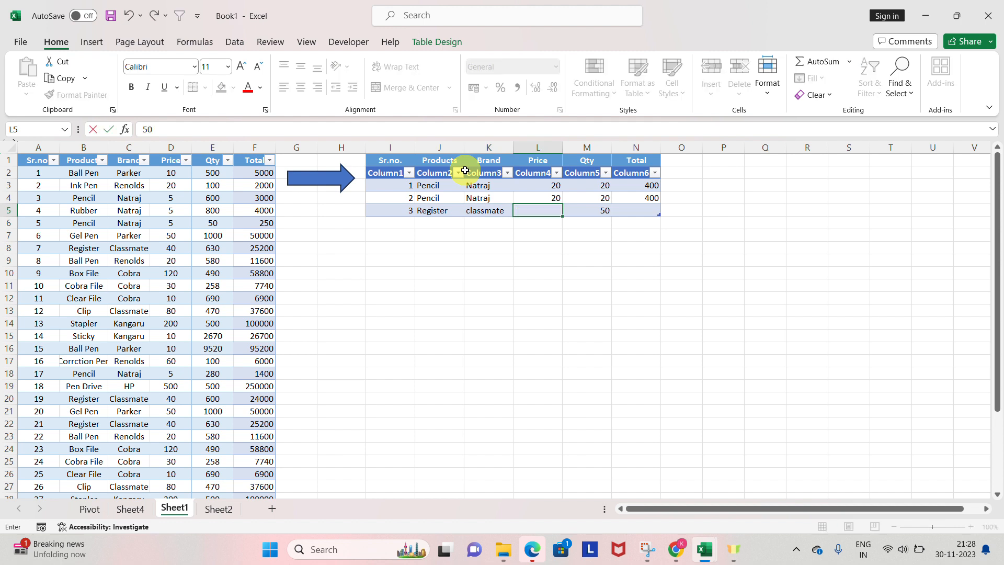
pyautogui.press('Return')
pyautogui.press('Up')
pyautogui.hotkey('shift', 'Right')
pyautogui.press('Delete')
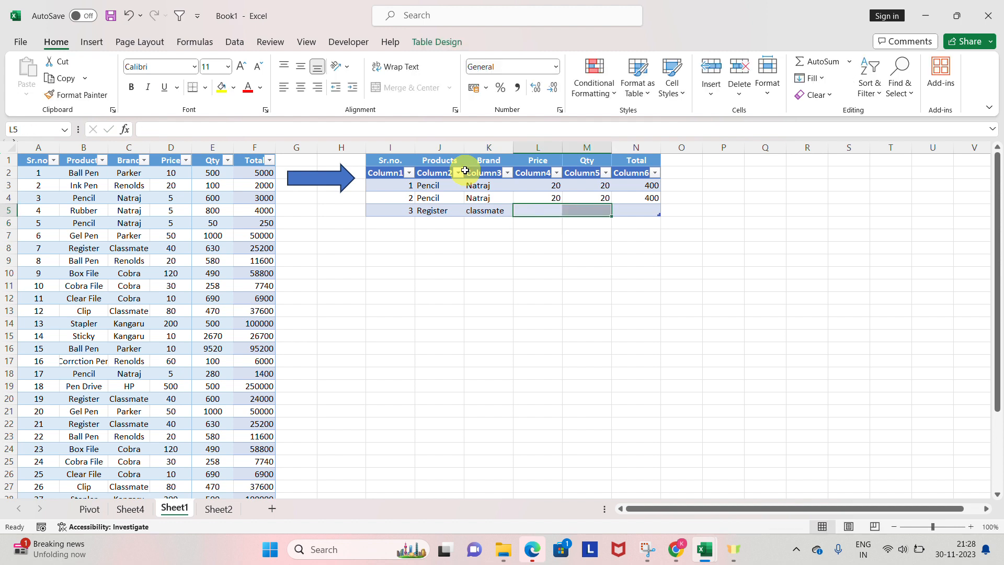
# Step: Enter price 20 and quantity 30 for the third record in L5 and M5
pyautogui.press('Up')
pyautogui.press('Right')
pyautogui.press('Right')
pyautogui.press('Down')
pyautogui.press('Left')
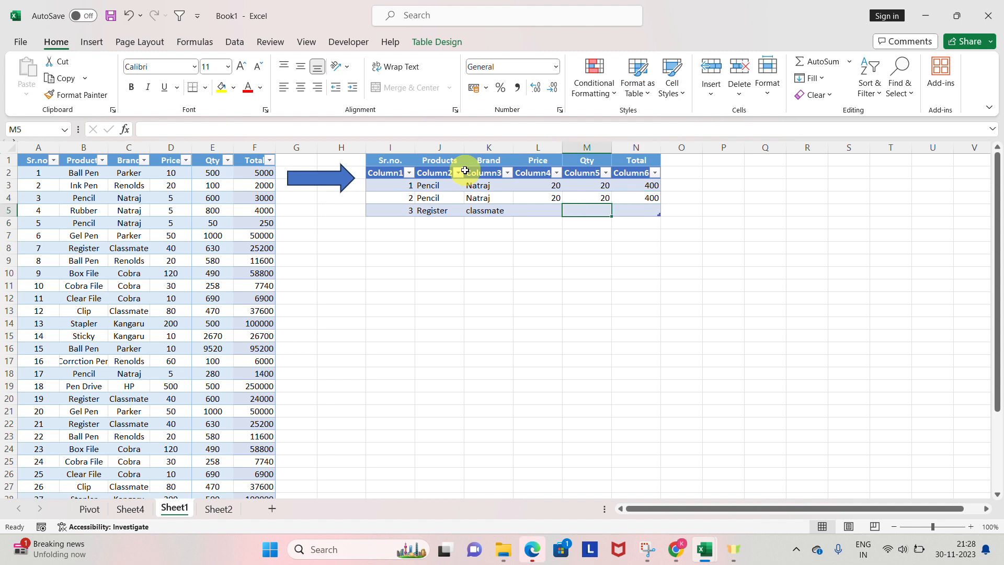
pyautogui.press('Left')
pyautogui.write('20')
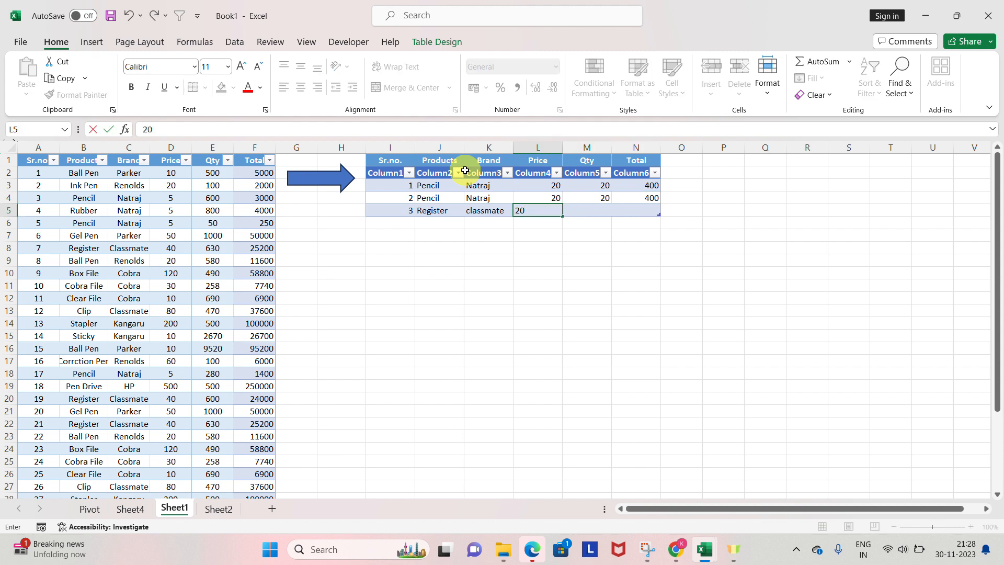
pyautogui.press('Right')
pyautogui.write('30')
pyautogui.press('Right')
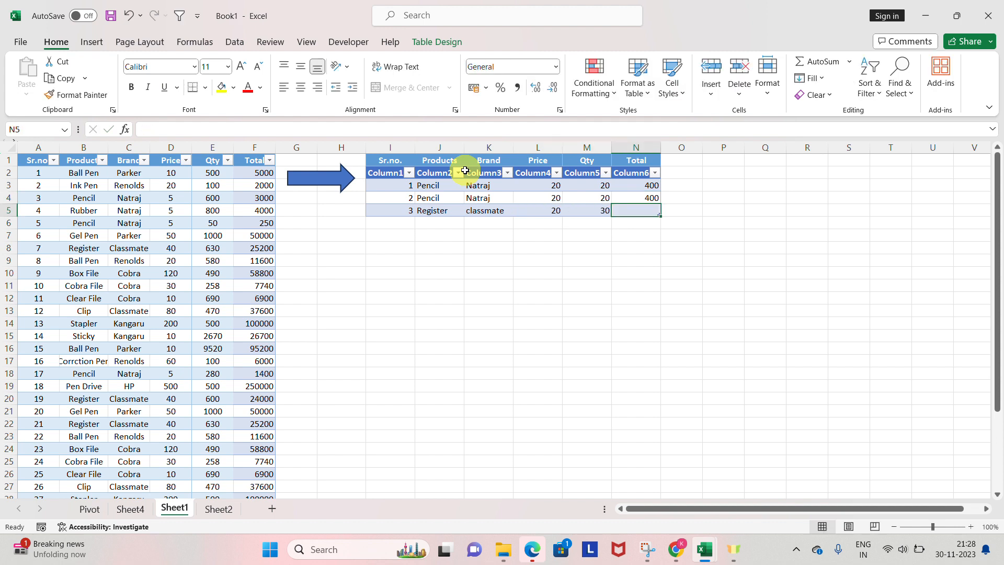
pyautogui.hotkey('shift', 'Left')
pyautogui.hotkey('shift', 'Left')
pyautogui.hotkey('shift', 'Left')
pyautogui.hotkey('shift', 'Left')
pyautogui.hotkey('shift', 'Left')
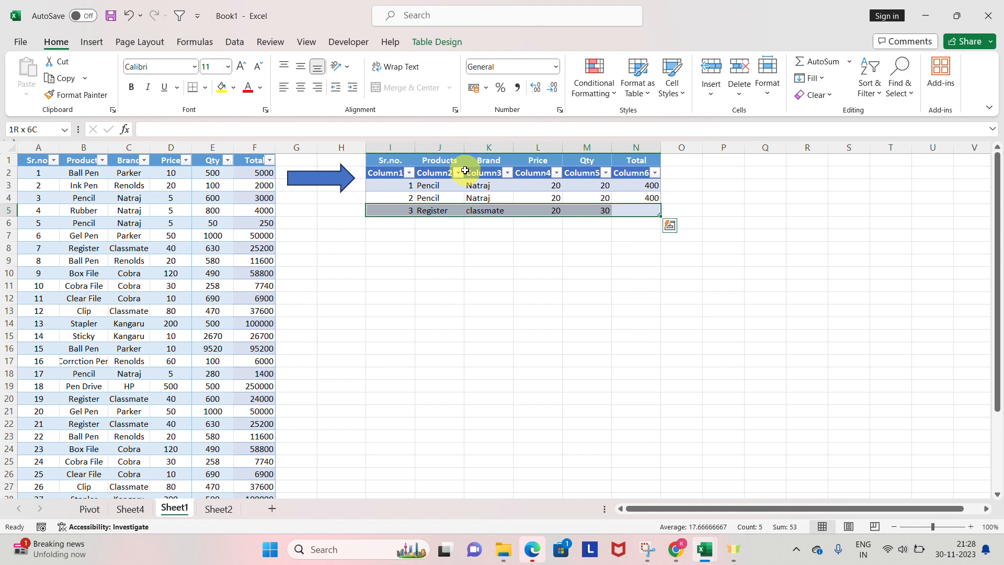
pyautogui.hotkey('shift', 'space')
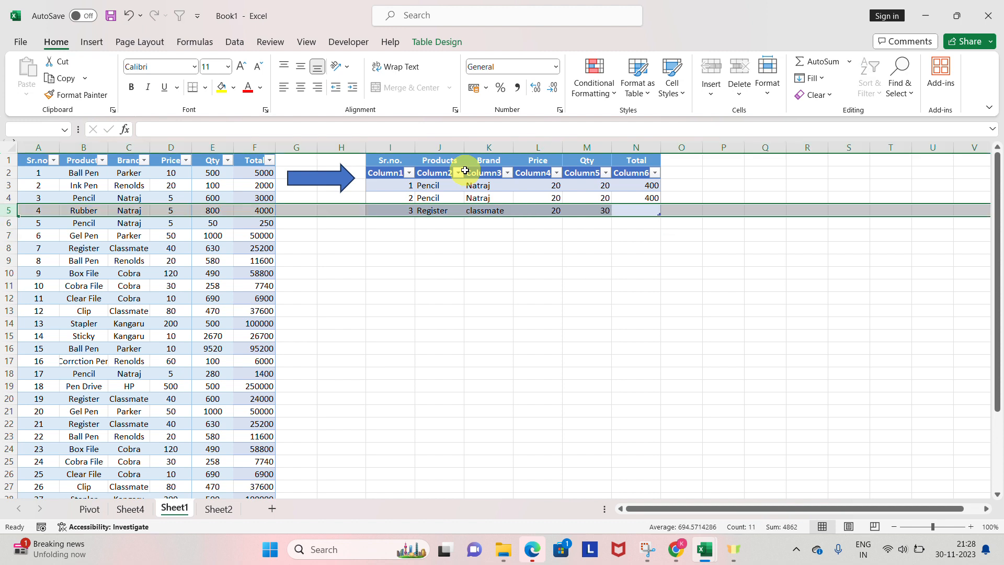
pyautogui.press('Right')
pyautogui.press('Left')
pyautogui.press('Right')
pyautogui.press('Left')
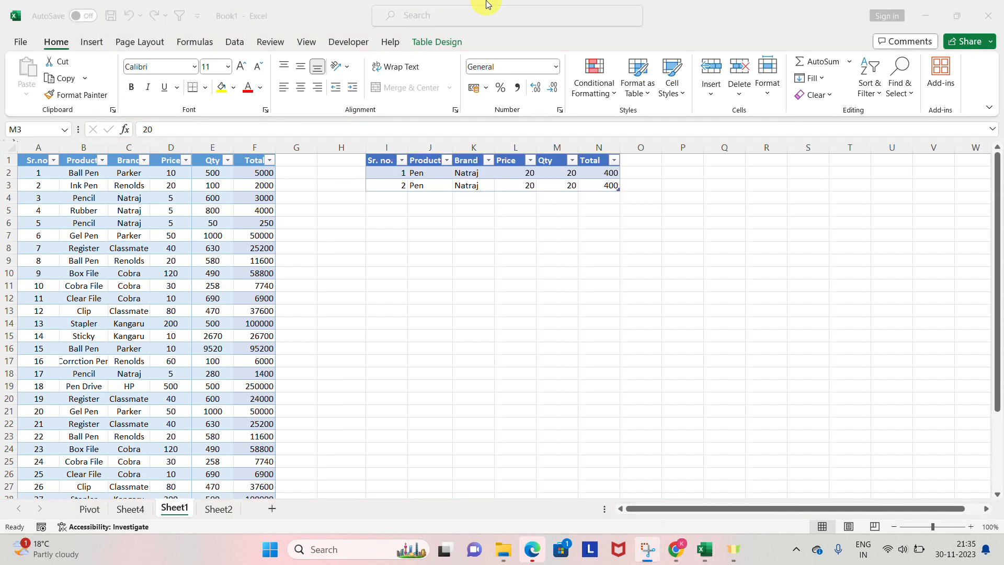
# Step: Undo the second record's entries in row 3 back to its serial number in I3
pyautogui.hotkey('ctrl', 'z')
pyautogui.hotkey('ctrl', 'z')
pyautogui.hotkey('ctrl', 'z')
pyautogui.hotkey('ctrl', 'z')
pyautogui.hotkey('ctrl', 'z')
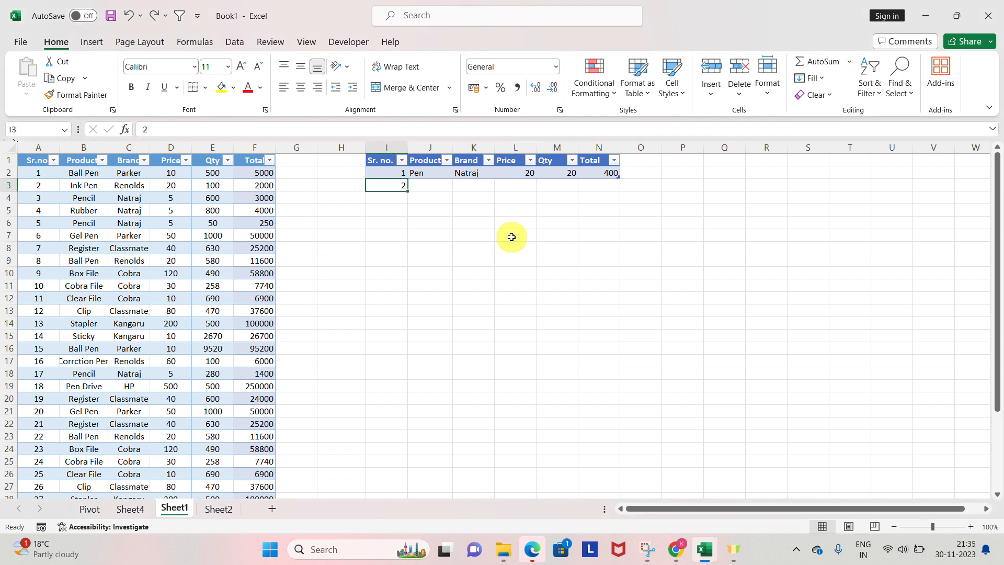
# Step: Enter product Pen and brand Natraj for the second record in row 3, and select I3:K3
pyautogui.press('Tab')
pyautogui.write('Pen')
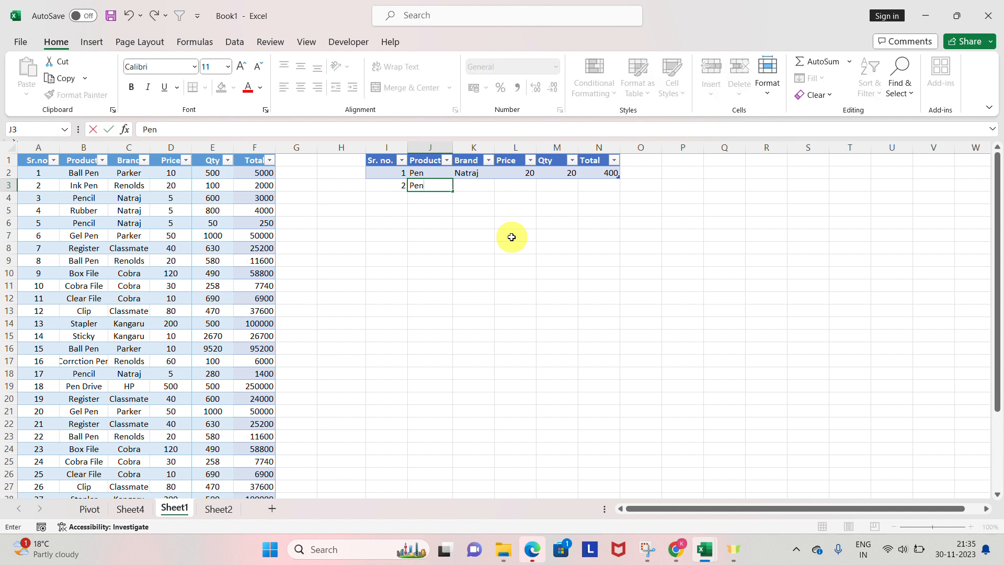
pyautogui.press('Tab')
pyautogui.write('Natraj')
pyautogui.press('Tab')
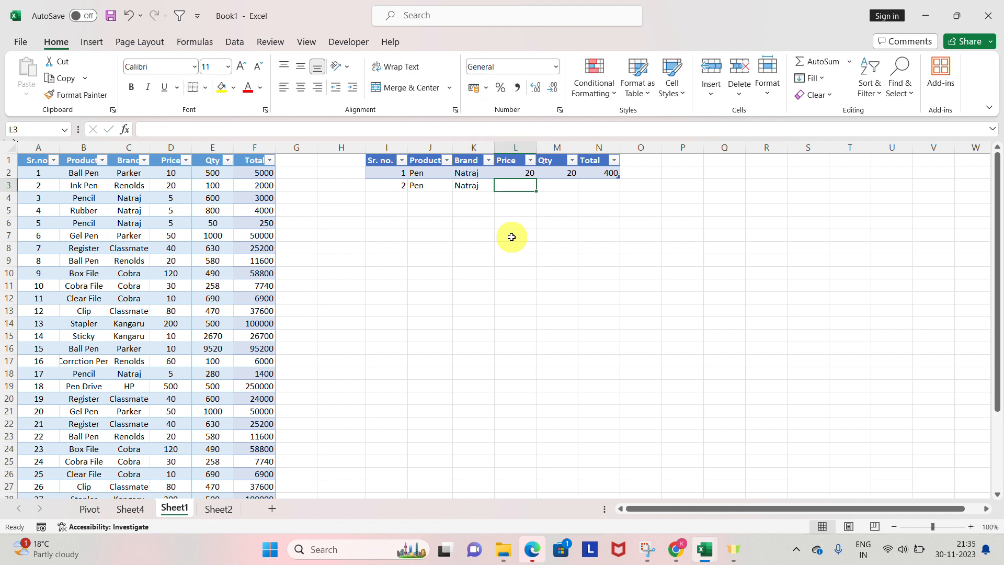
pyautogui.press('Tab')
pyautogui.press('Left')
pyautogui.press('Left')
pyautogui.hotkey('shift', 'Left')
pyautogui.hotkey('shift', 'Left')
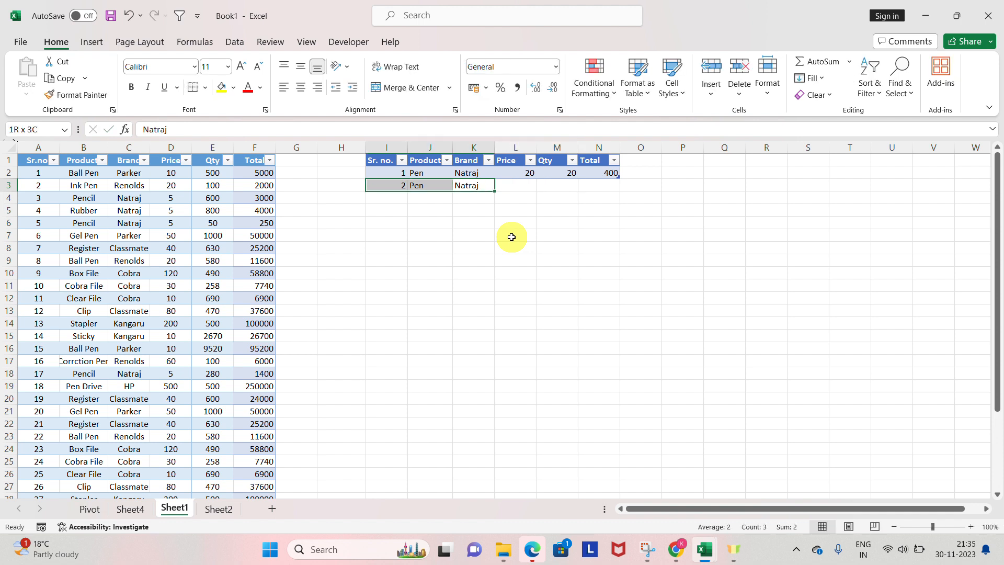
# Step: Undo all of the second record's entries, and redo its serial number and product
pyautogui.hotkey('ctrl', 'z')
pyautogui.hotkey('ctrl', 'z')
pyautogui.hotkey('ctrl', 'z')
pyautogui.hotkey('ctrl', 'z')
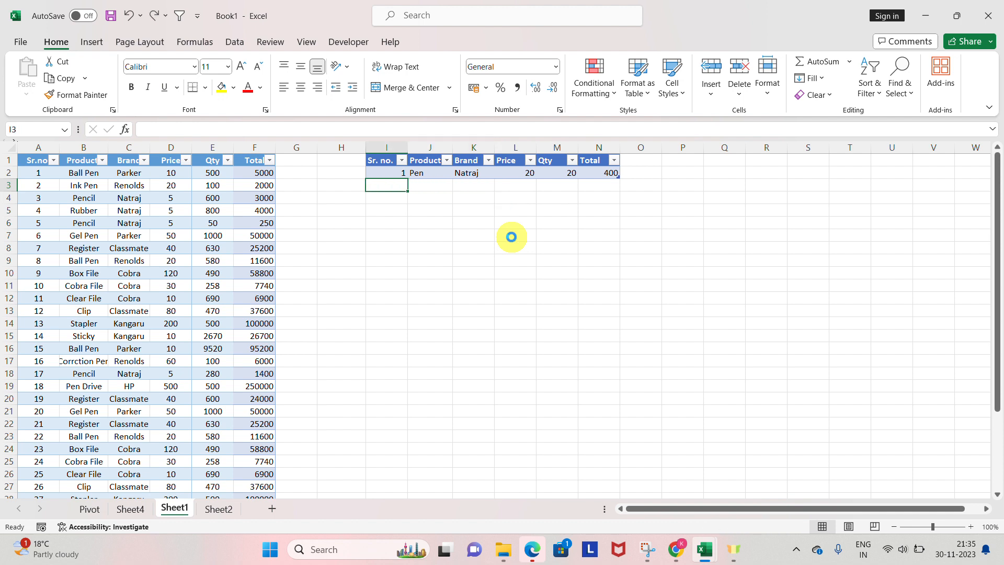
pyautogui.hotkey('ctrl', 'y')
pyautogui.hotkey('ctrl', 'y')
pyautogui.hotkey('ctrl', 'y')
pyautogui.hotkey('ctrl', 'y')
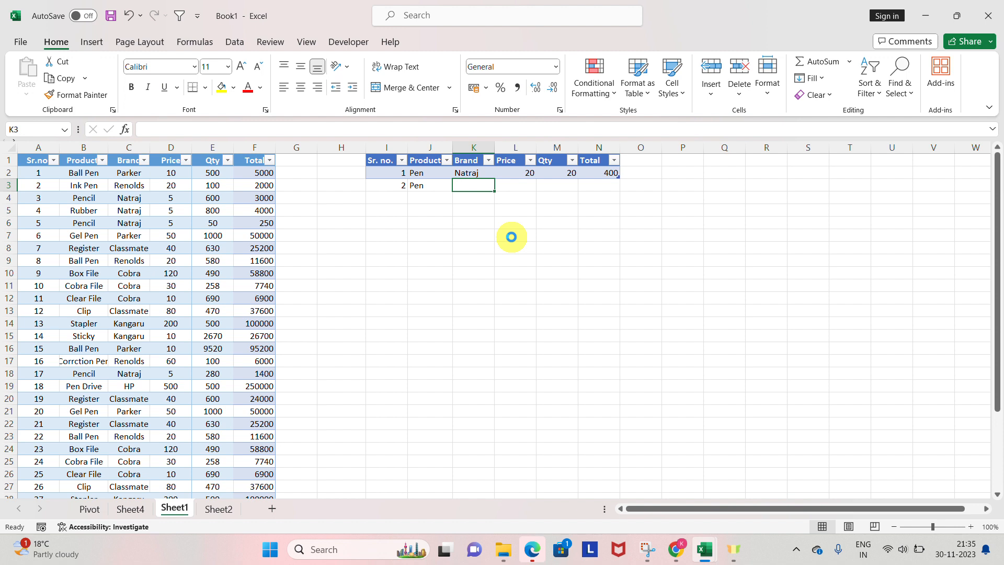
# Step: Undo the second record, the table conversion and the first record's Total, leaving a plain range
pyautogui.hotkey('ctrl', 'z')
pyautogui.hotkey('ctrl', 'z')
pyautogui.hotkey('ctrl', 'z')
pyautogui.hotkey('ctrl', 'z')
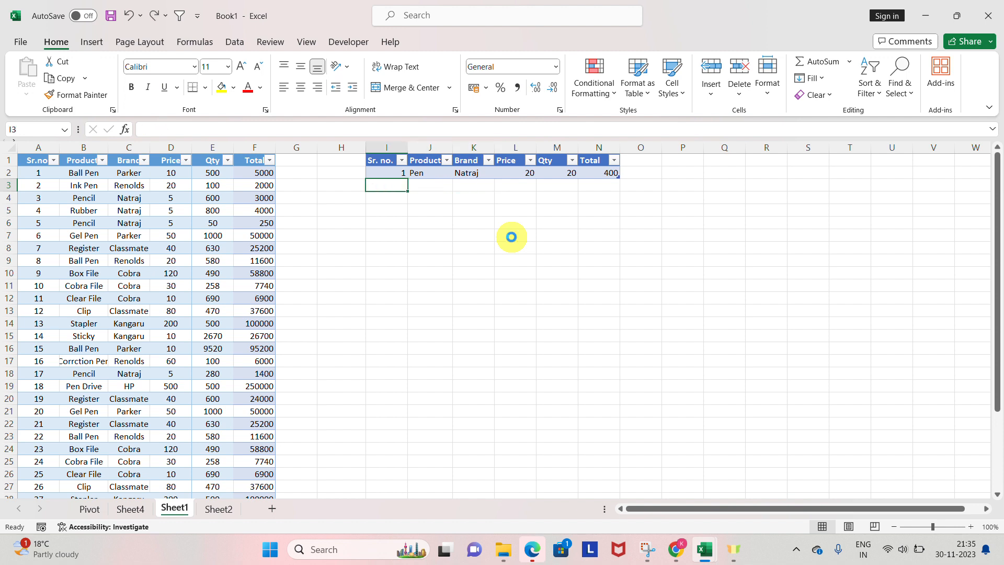
pyautogui.press('Left')
pyautogui.press('Left')
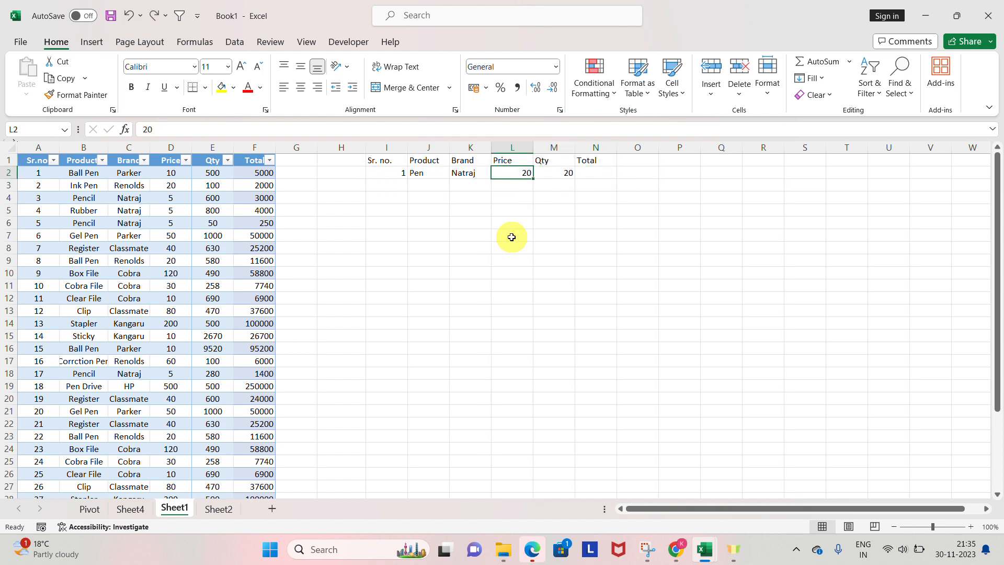
# Step: Calculate the first record's Total in N2 with the formula =L2*M2, and select I3 below the record
pyautogui.press('Right')
pyautogui.press('Right')
pyautogui.press('Left')
pyautogui.press('Right')
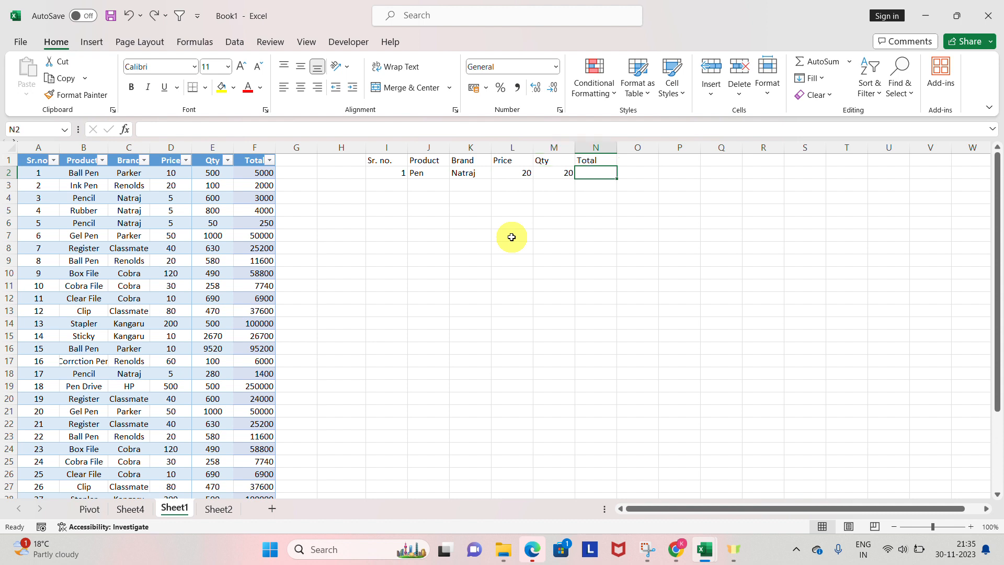
pyautogui.write('=')
pyautogui.press('Left')
pyautogui.press('Left')
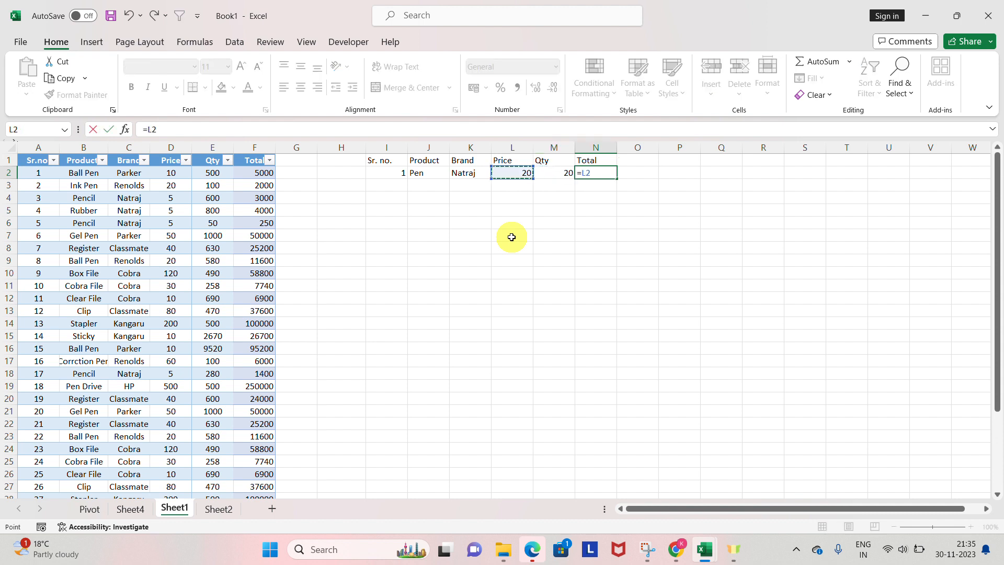
pyautogui.write('*')
pyautogui.press('Left')
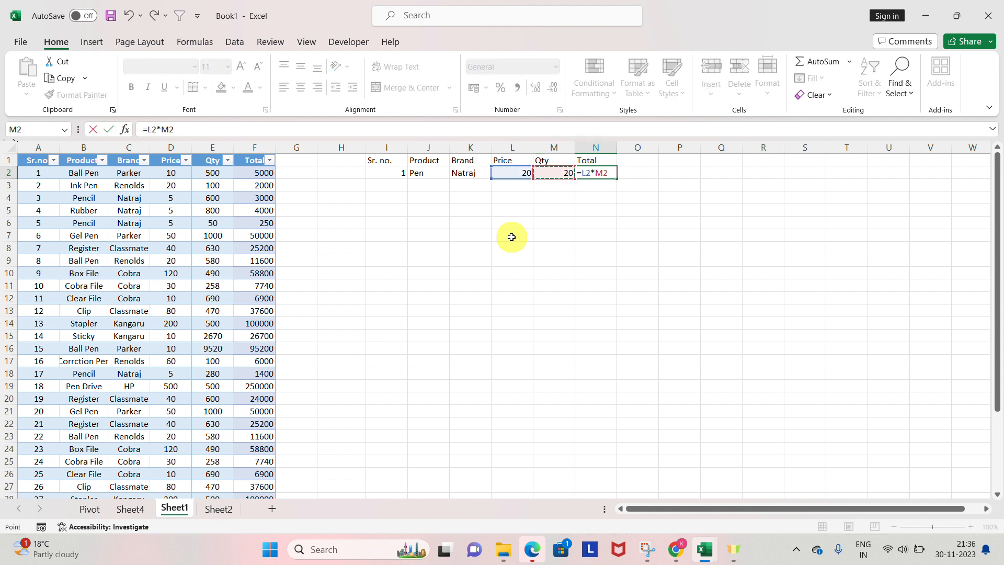
pyautogui.press('Return')
pyautogui.press('Up')
pyautogui.press('Left')
pyautogui.press('Left')
pyautogui.press('Left')
pyautogui.press('Left')
pyautogui.press('Left')
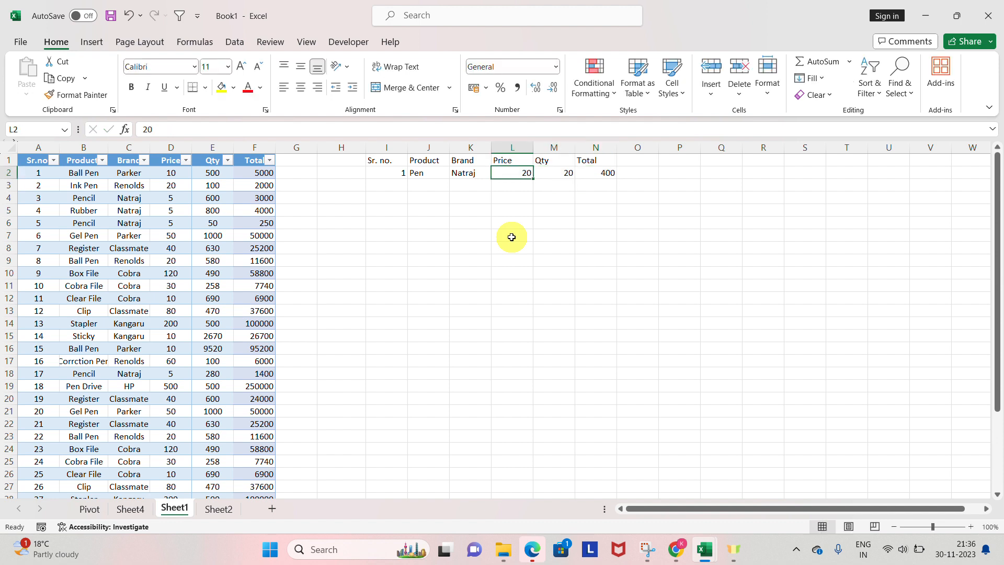
pyautogui.press('Down')
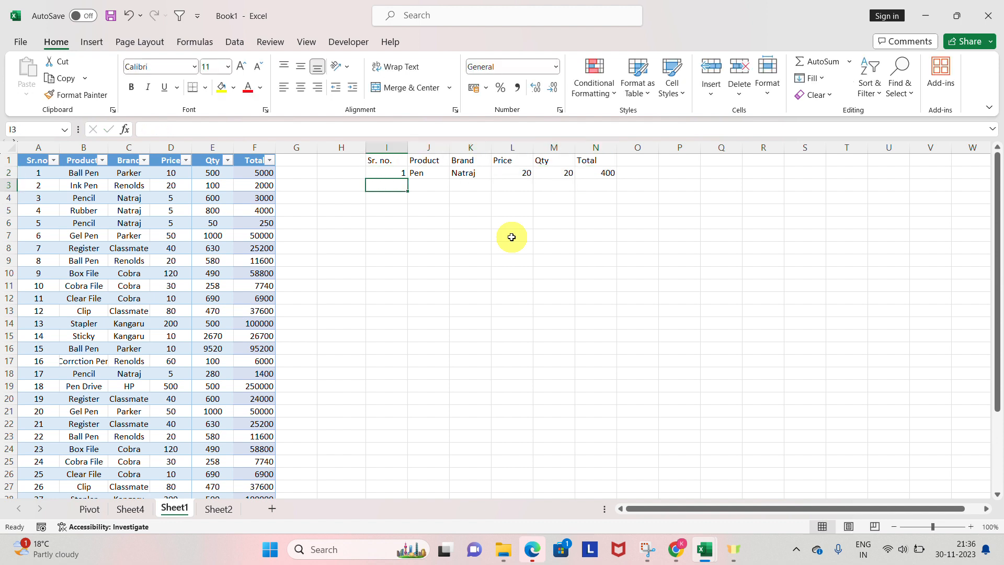
# Step: Enter the second record in row 3 with serial number 2, product pen, brand Natraj and price 20
pyautogui.write('2')
pyautogui.press('Tab')
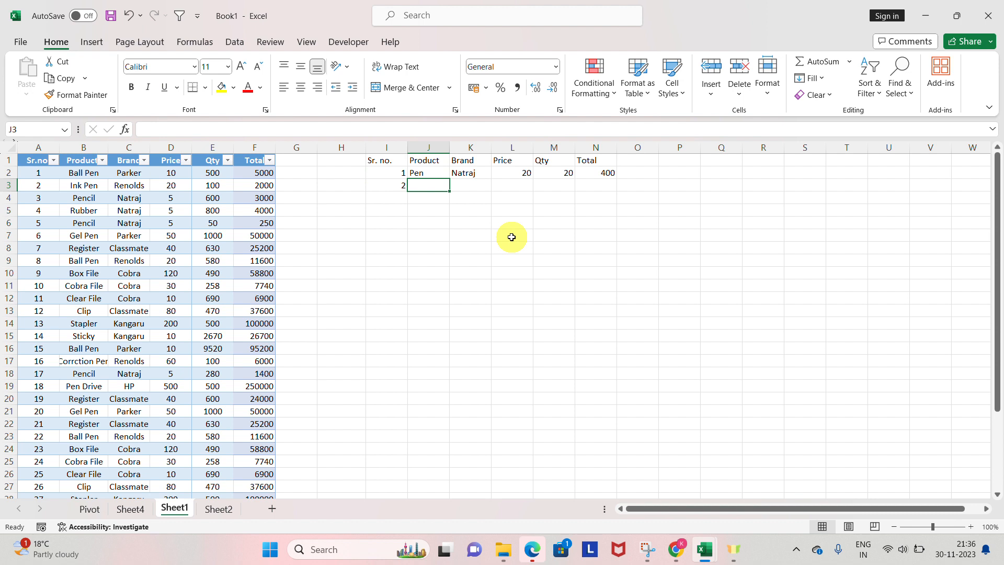
pyautogui.write('pen')
pyautogui.press('Tab')
pyautogui.write('Natraj')
pyautogui.press('Tab')
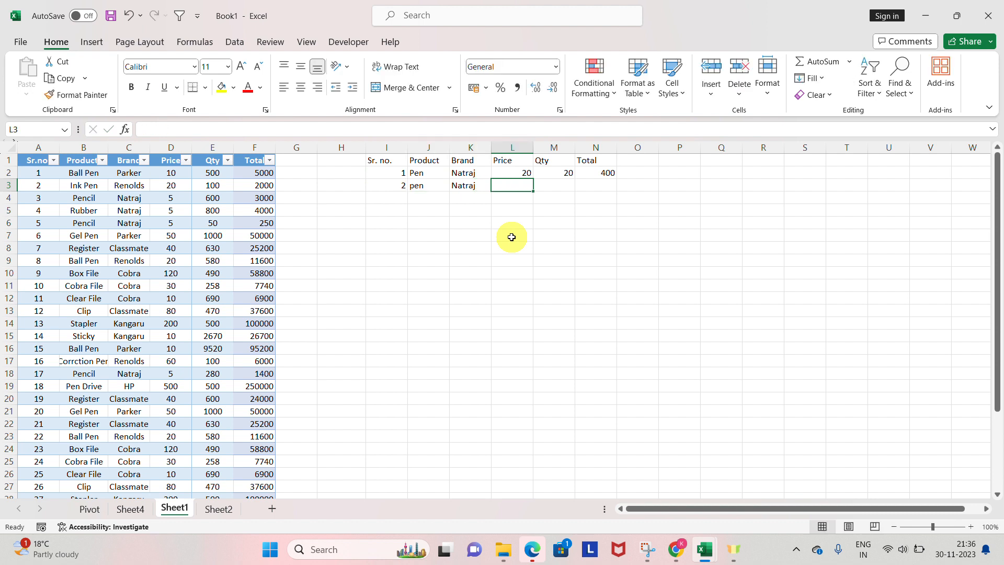
pyautogui.write('20')
pyautogui.press('Tab')
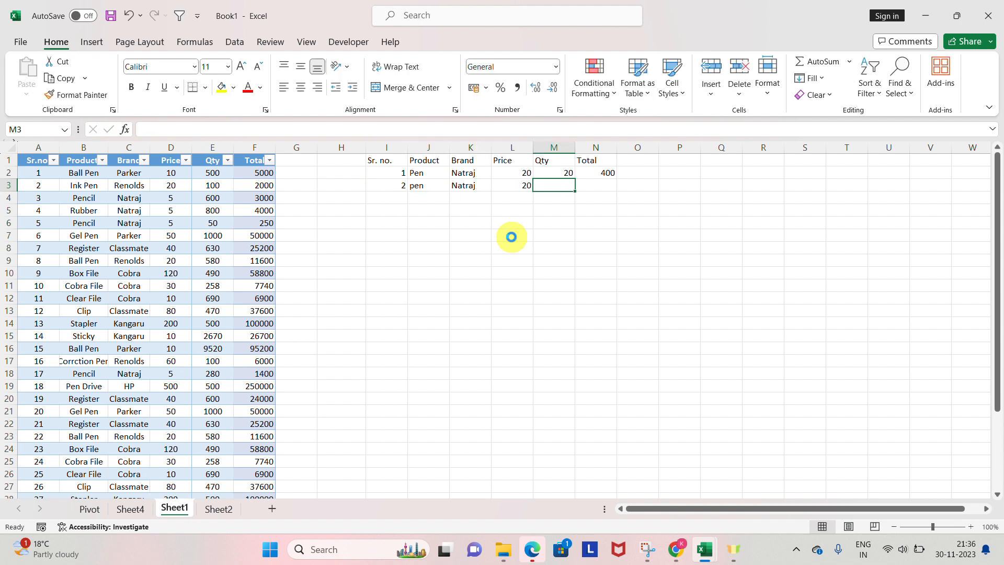
# Step: Complete the second record with quantity 20 in M3 and its Total in N3, and return to I3
pyautogui.press('Tab')
pyautogui.press('Left')
pyautogui.press('Right')
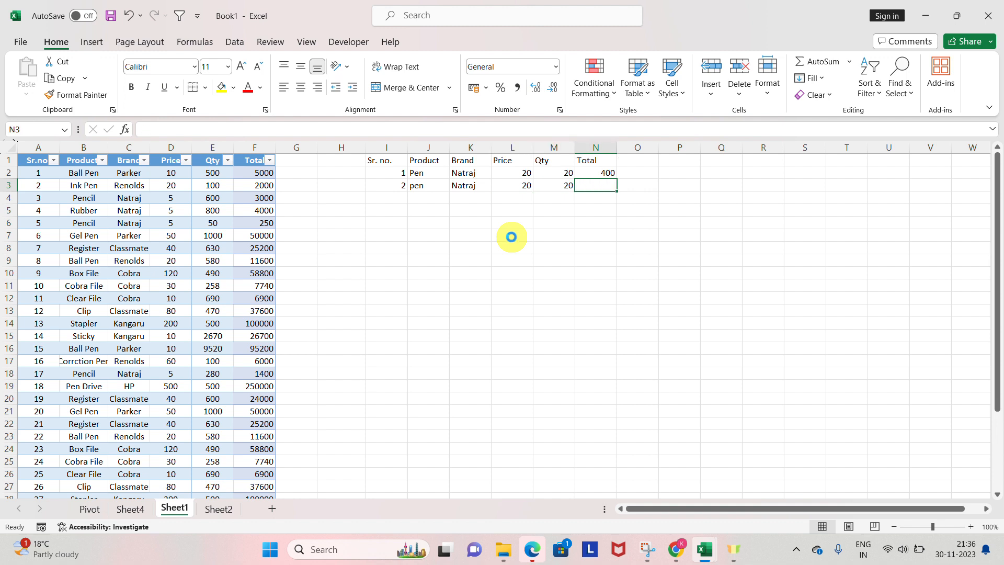
pyautogui.press('Left')
pyautogui.press('Left')
pyautogui.press('Left')
pyautogui.press('Right')
pyautogui.press('Right')
pyautogui.press('Right')
pyautogui.press('Left')
pyautogui.press('Right')
pyautogui.press('Left')
pyautogui.press('Left')
pyautogui.press('Left')
pyautogui.press('Left')
pyautogui.press('Left')
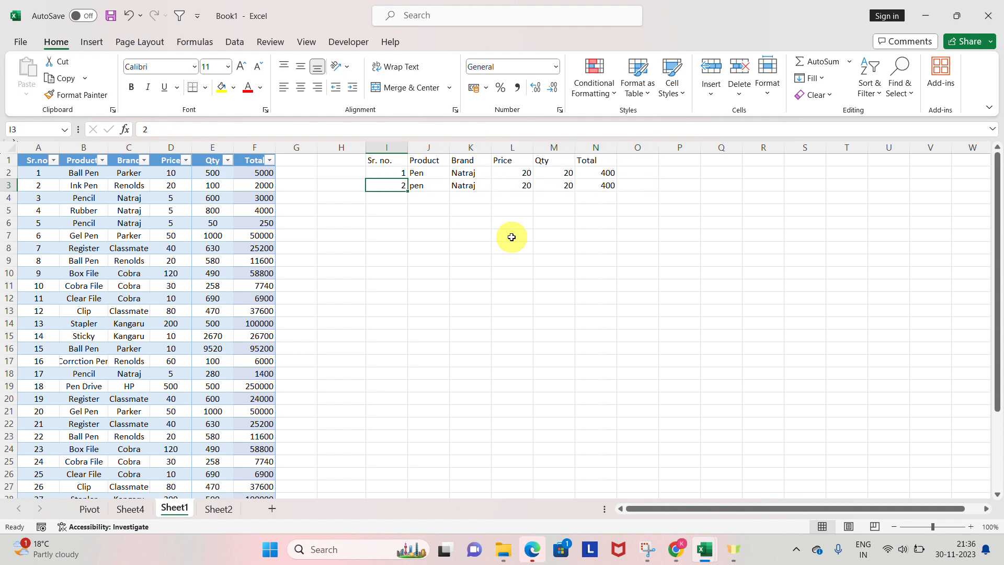
# Step: Convert the range I1:N3, including its header row, into a table
pyautogui.hotkey('shift', 'Up')
pyautogui.hotkey('shift', 'Up')
pyautogui.hotkey('ctrl', 'shift', 'Right')
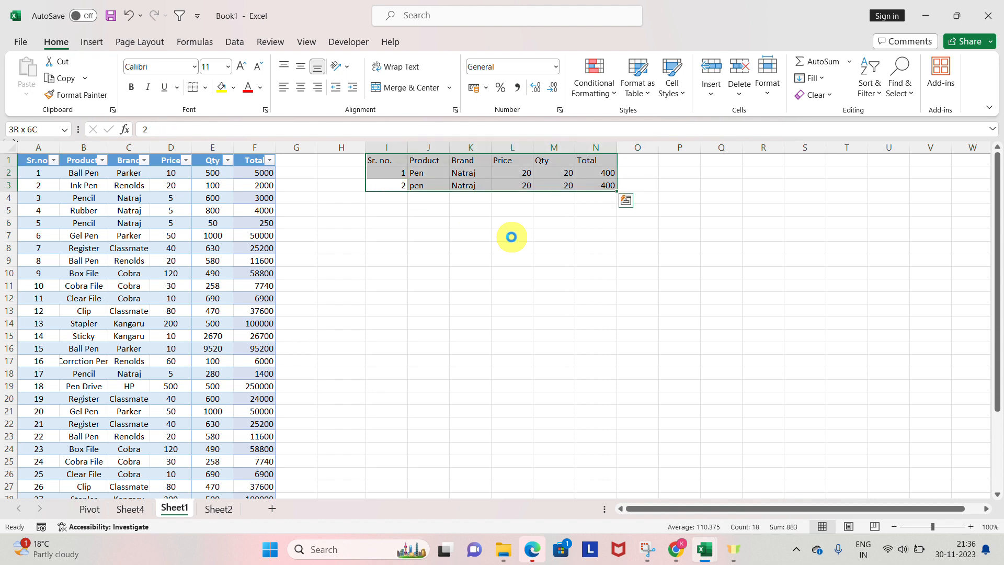
pyautogui.hotkey('ctrl', 't')
pyautogui.press('Return')
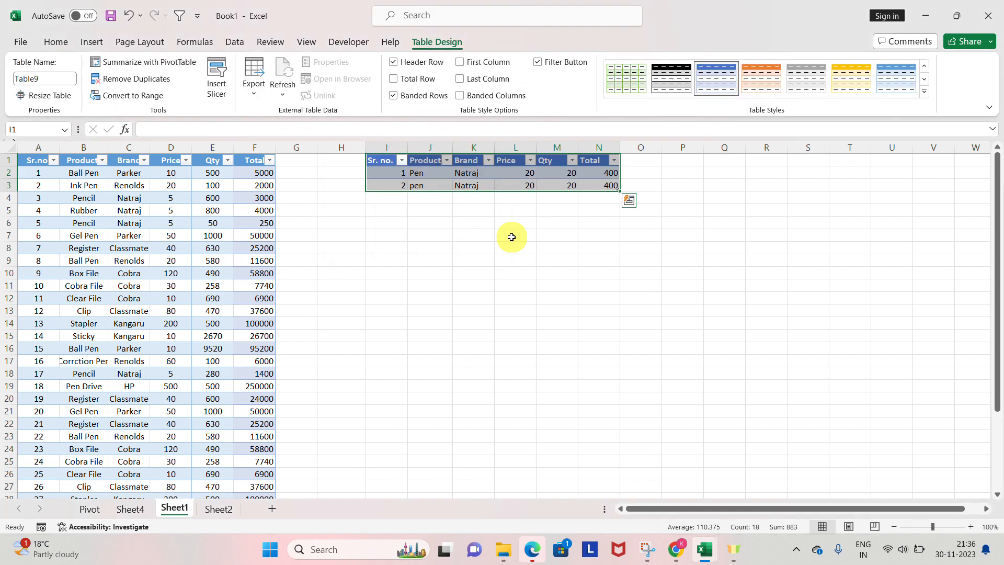
# Step: Start a third record directly below the table in row 4 with serial number 3 and product pencil
pyautogui.press('Down')
pyautogui.press('Down')
pyautogui.press('Down')
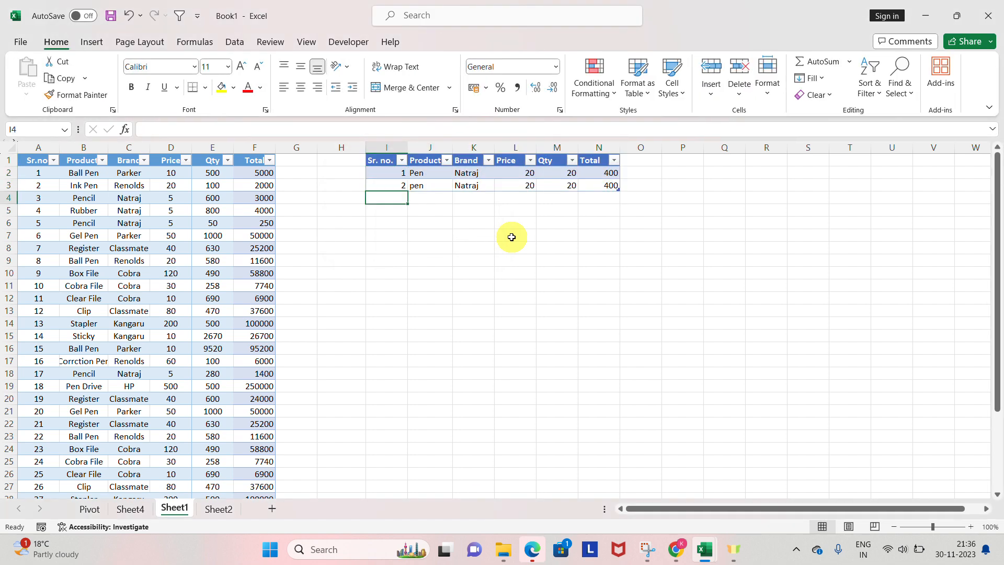
pyautogui.write('3')
pyautogui.press('Tab')
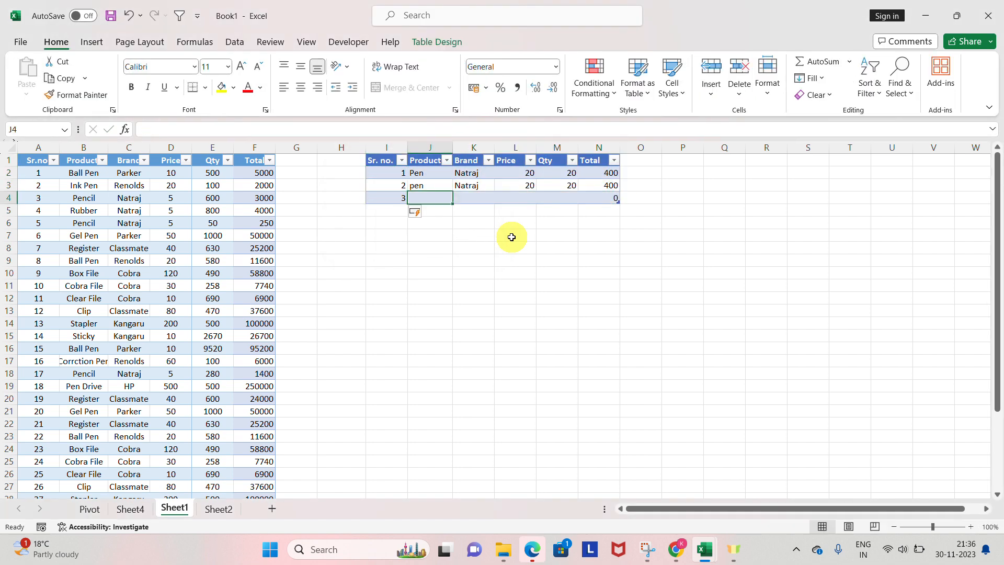
pyautogui.write('na')
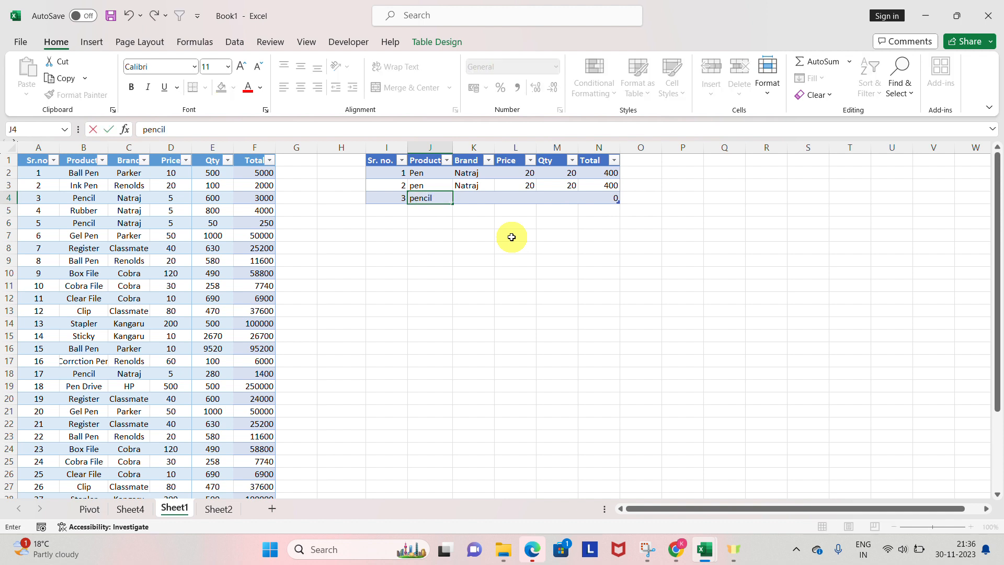
pyautogui.press('Tab')
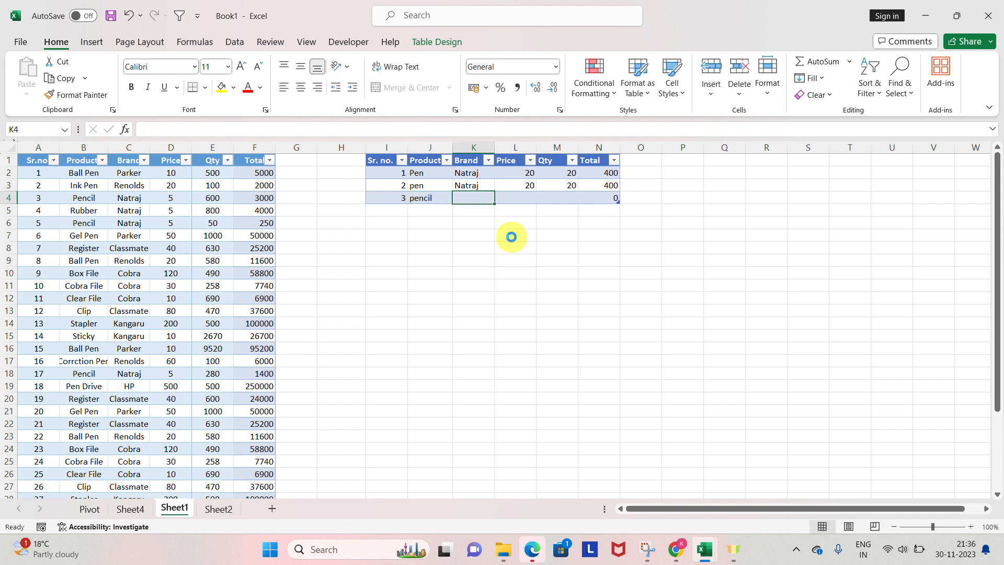
# Step: Fill in the third record's brand Natraj, price 20 and quantity 10
pyautogui.write('Natraj')
pyautogui.press('Tab')
pyautogui.write('20')
pyautogui.press('Tab')
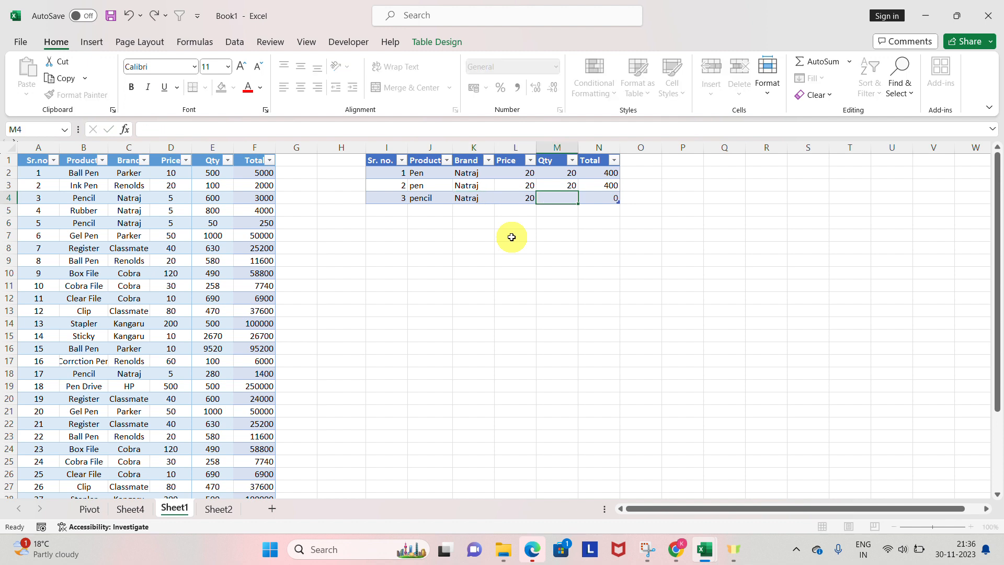
pyautogui.write('10')
pyautogui.press('Return')
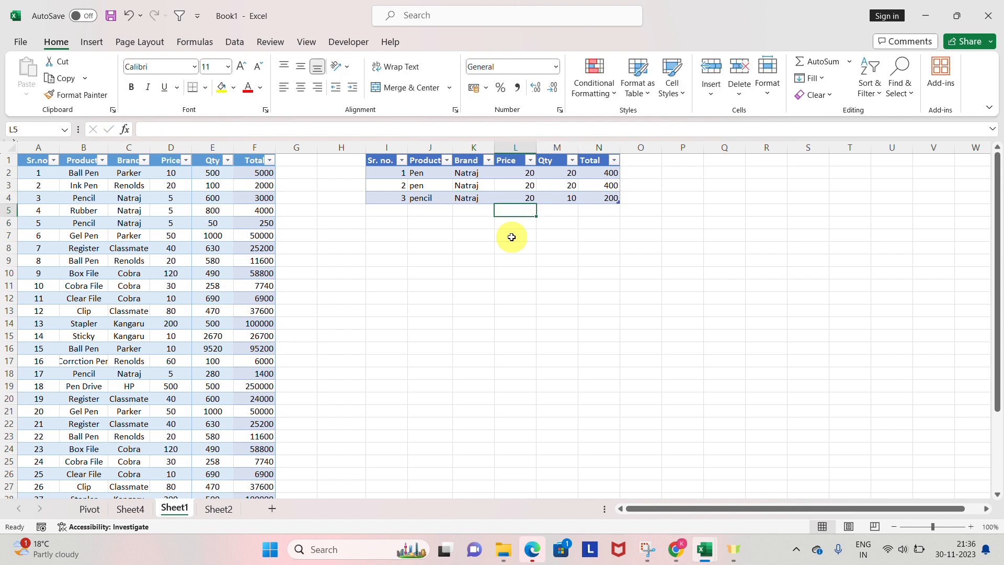
pyautogui.press('Up')
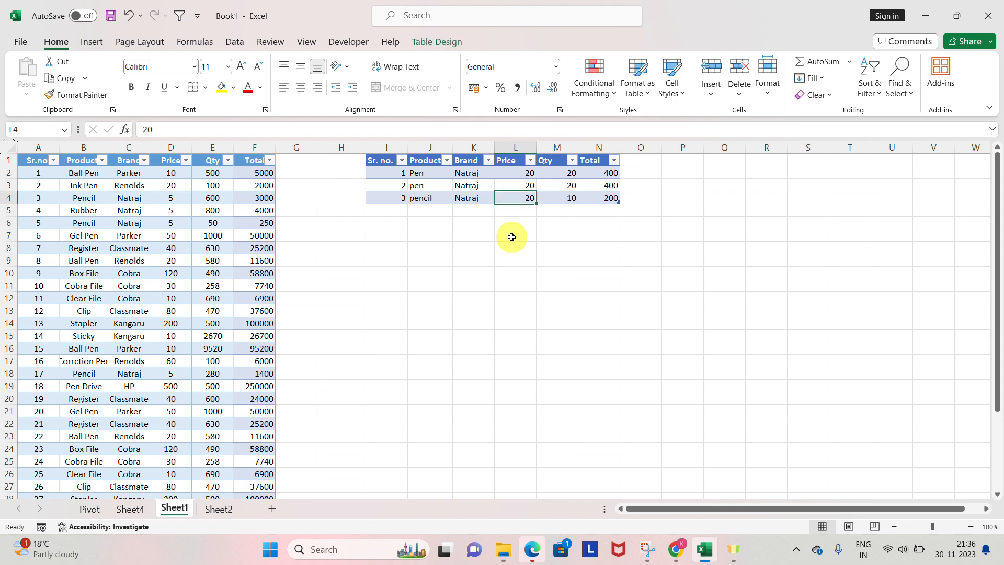
pyautogui.hotkey('ctrl', 'shift', 'Up')
pyautogui.hotkey('ctrl', 'shift', 'Right')
pyautogui.hotkey('ctrl', 'Left')
pyautogui.hotkey('ctrl', 'Left')
pyautogui.hotkey('ctrl', 'shift', 'Up')
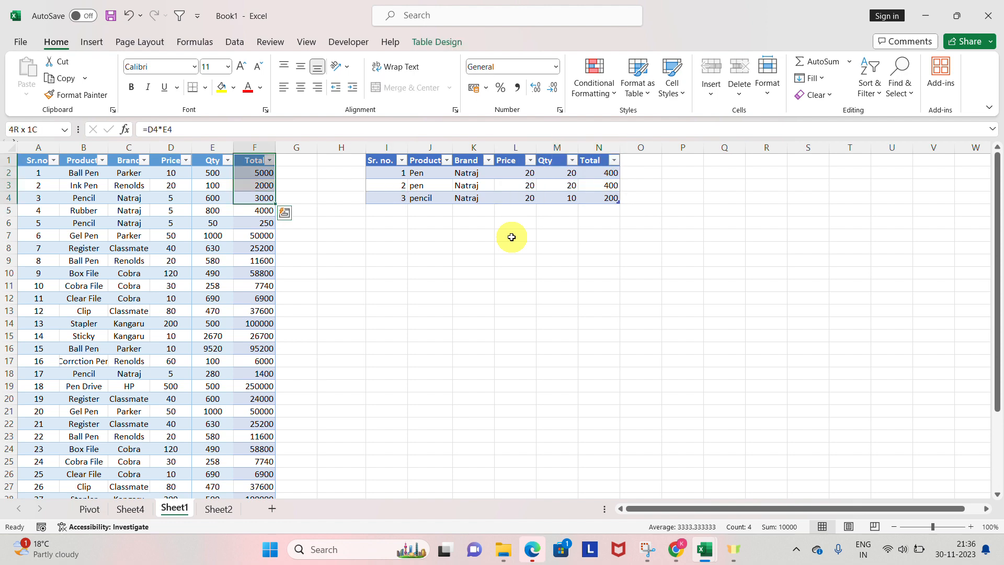
pyautogui.hotkey('ctrl', 'Right')
pyautogui.hotkey('ctrl', 'shift', 'Up')
pyautogui.hotkey('ctrl', 'shift', 'Right')
pyautogui.hotkey('ctrl', 'shift', 'Right')
pyautogui.hotkey('ctrl', 'shift', 'Left')
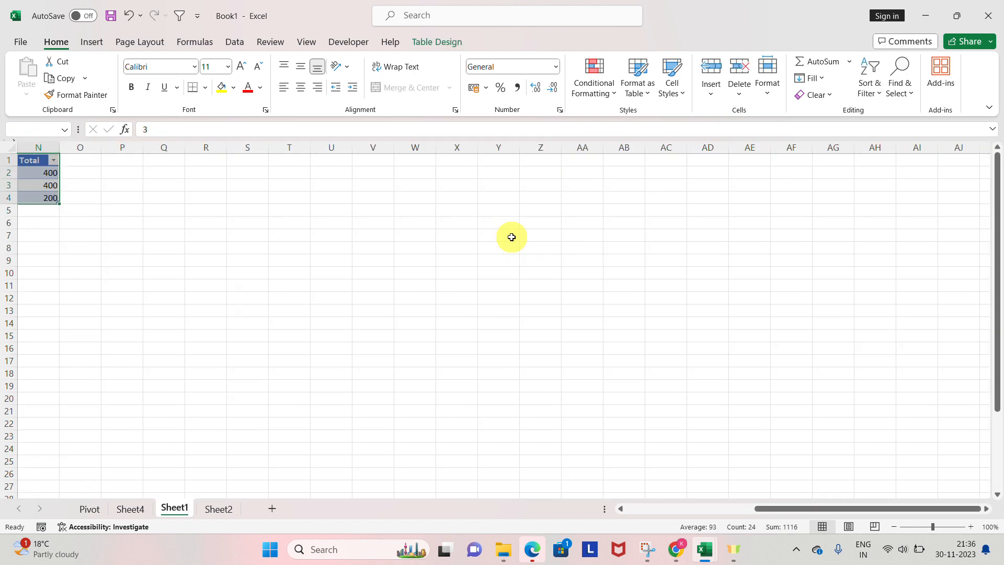
pyautogui.press('Left')
pyautogui.press('Right')
pyautogui.hotkey('ctrl', 'Up')
pyautogui.hotkey('ctrl', 'Right')
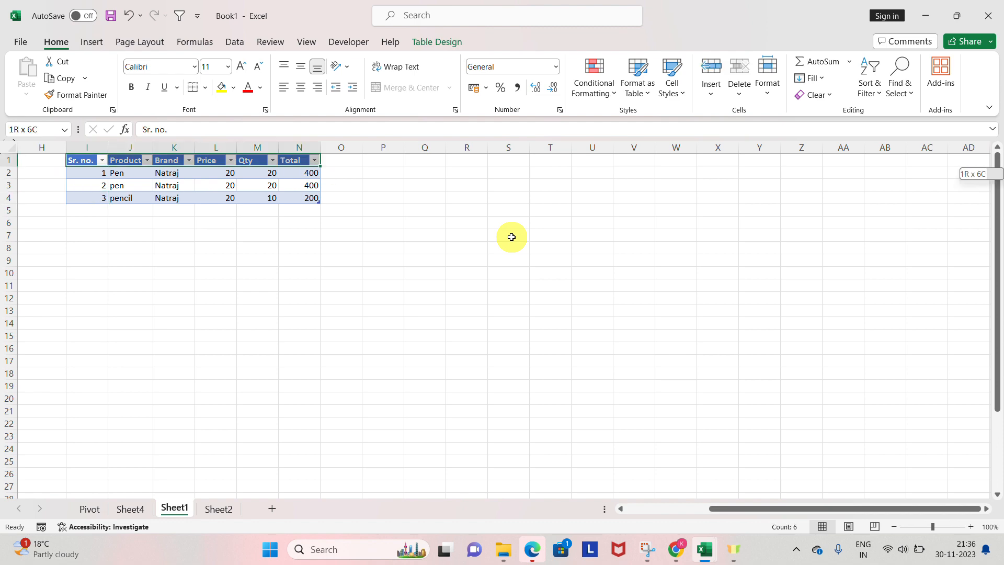
pyautogui.hotkey('ctrl', 'Right')
pyautogui.hotkey('ctrl', 'Left')
pyautogui.hotkey('ctrl', 'Left')
pyautogui.hotkey('ctrl', 'Left')
pyautogui.hotkey('ctrl', 'Left')
pyautogui.press('Right')
pyautogui.press('Right')
pyautogui.press('Right')
pyautogui.press('Right')
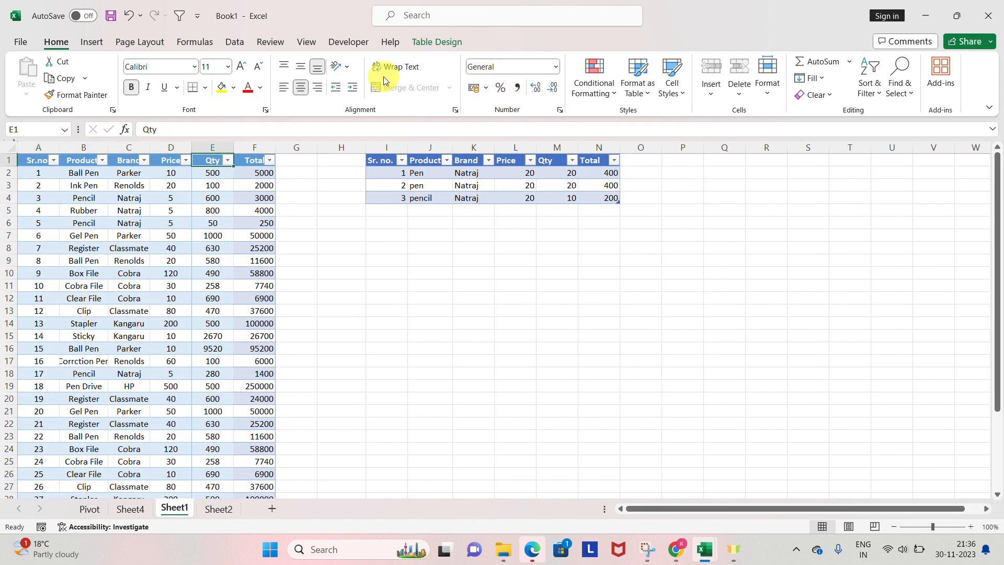
pyautogui.click(92, 42)
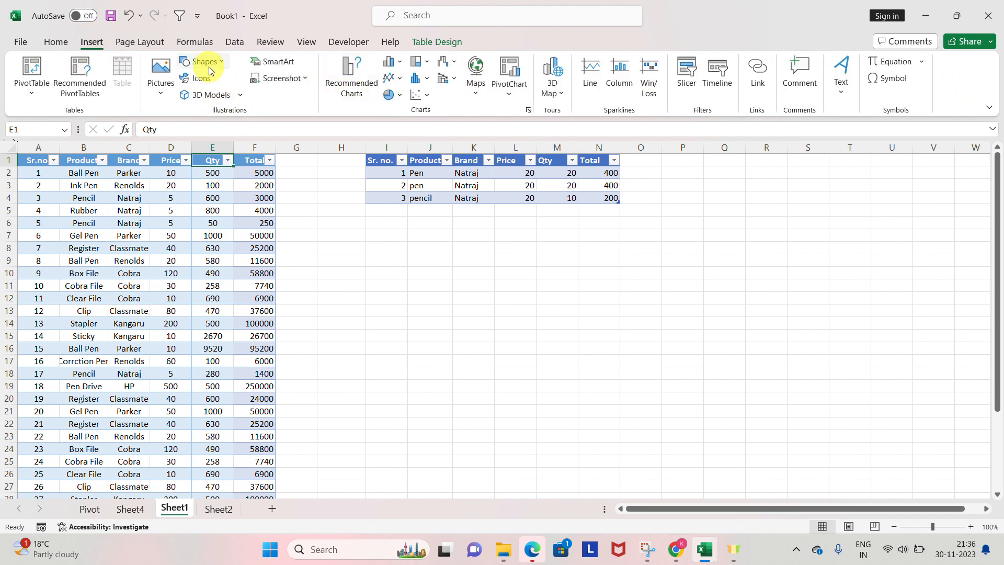
pyautogui.click(172, 78)
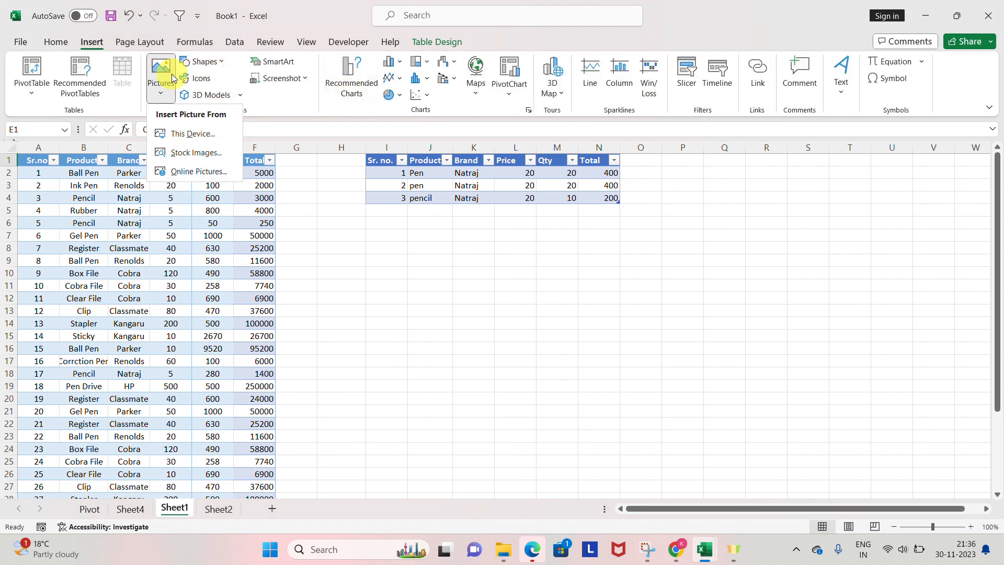
pyautogui.click(193, 134)
pyautogui.click(166, 127)
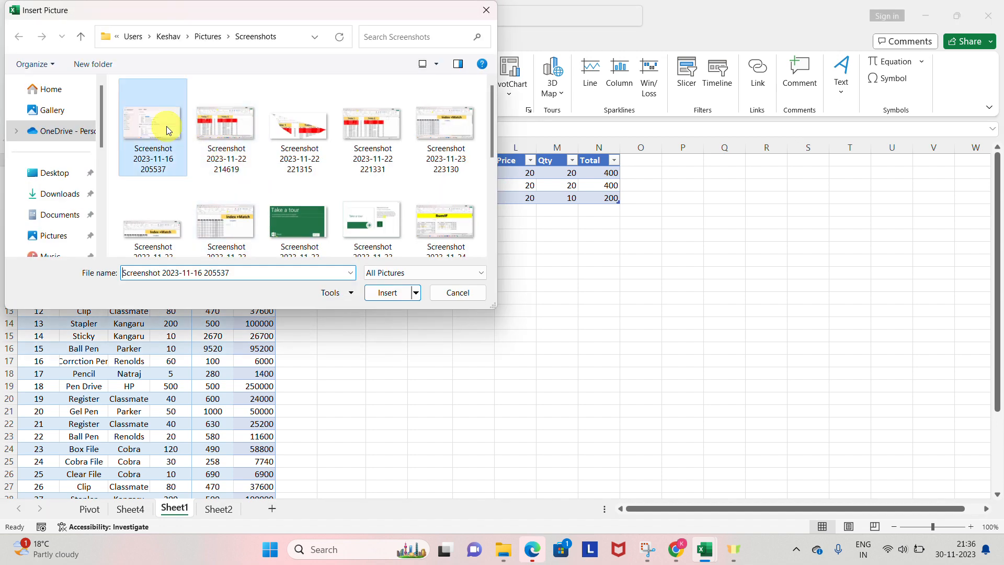
pyautogui.doubleClick(166, 126)
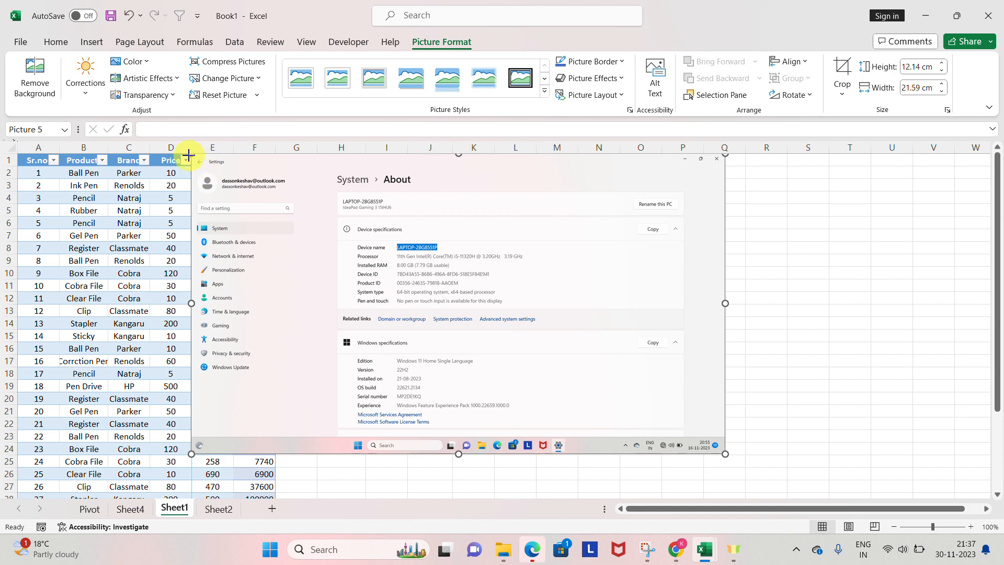
pyautogui.moveTo(189, 155); pyautogui.dragTo(365, 250)
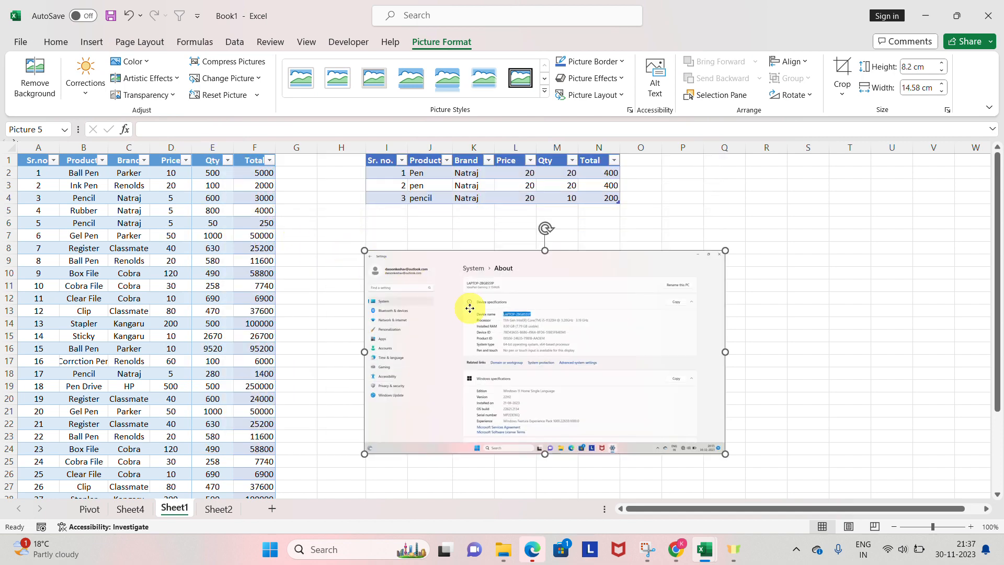
pyautogui.moveTo(469, 309); pyautogui.dragTo(406, 277)
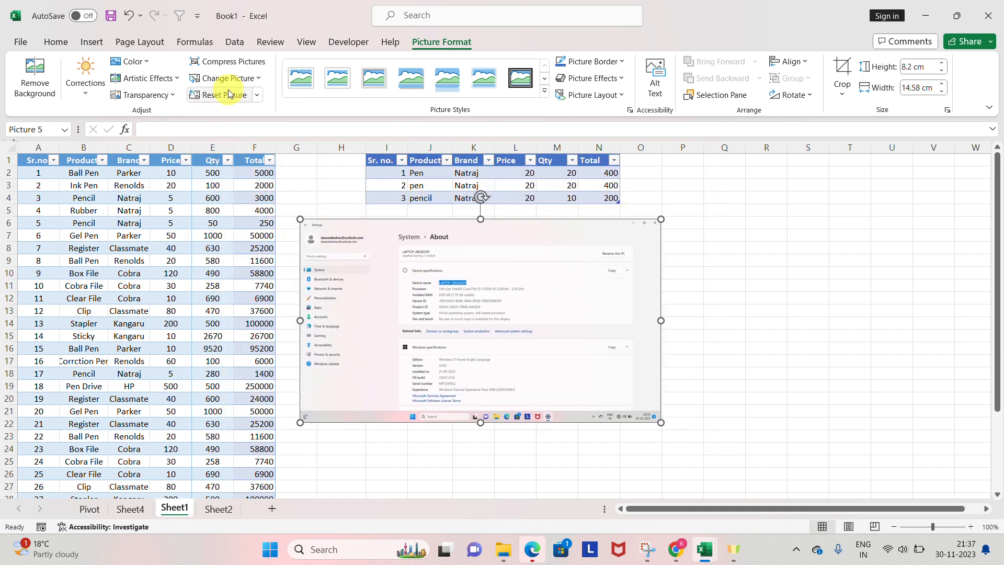
# Step: Look through the available shapes and preview the recommended Clustered Column chart of Sum of Qty by Products
pyautogui.click(90, 44)
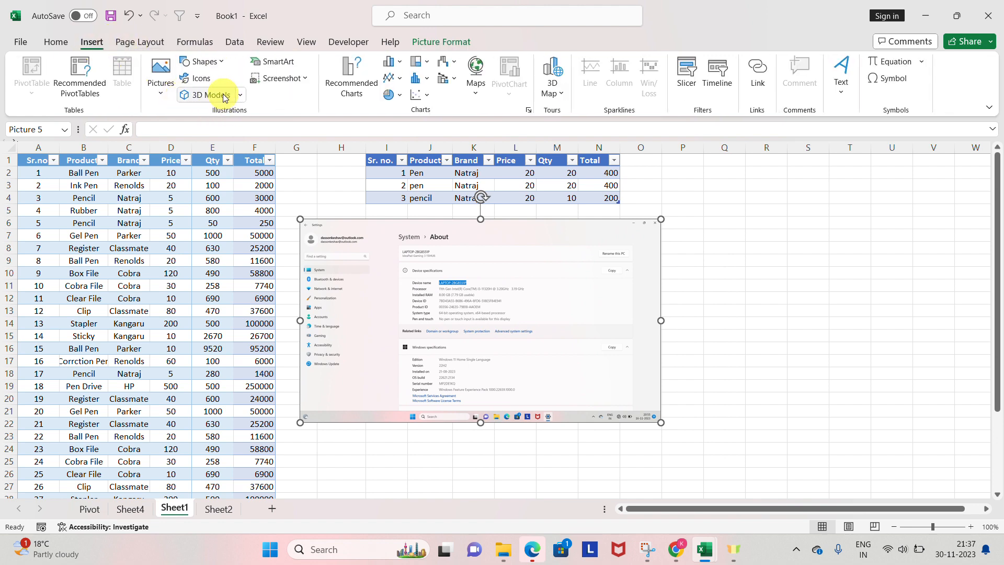
pyautogui.click(218, 66)
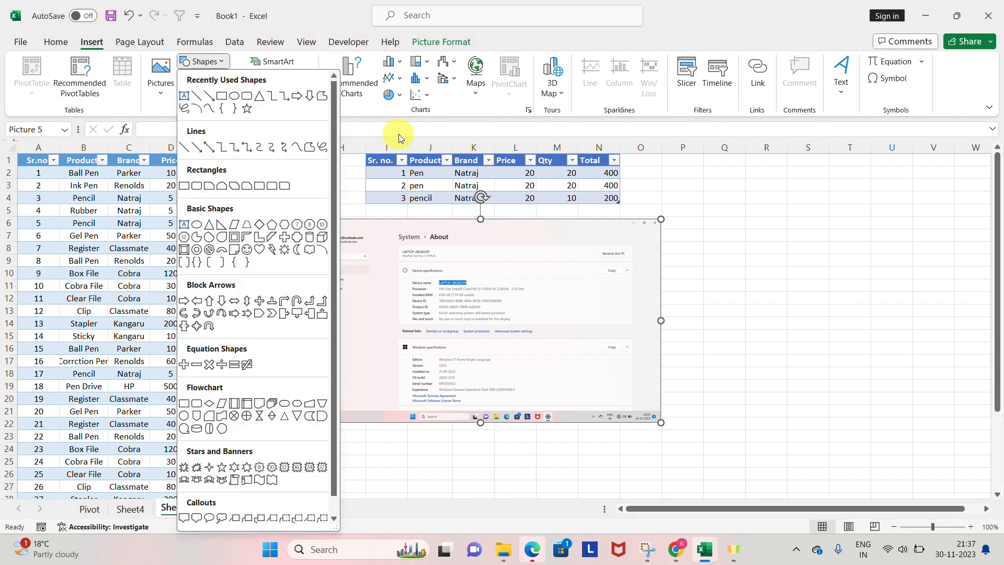
pyautogui.click(385, 111)
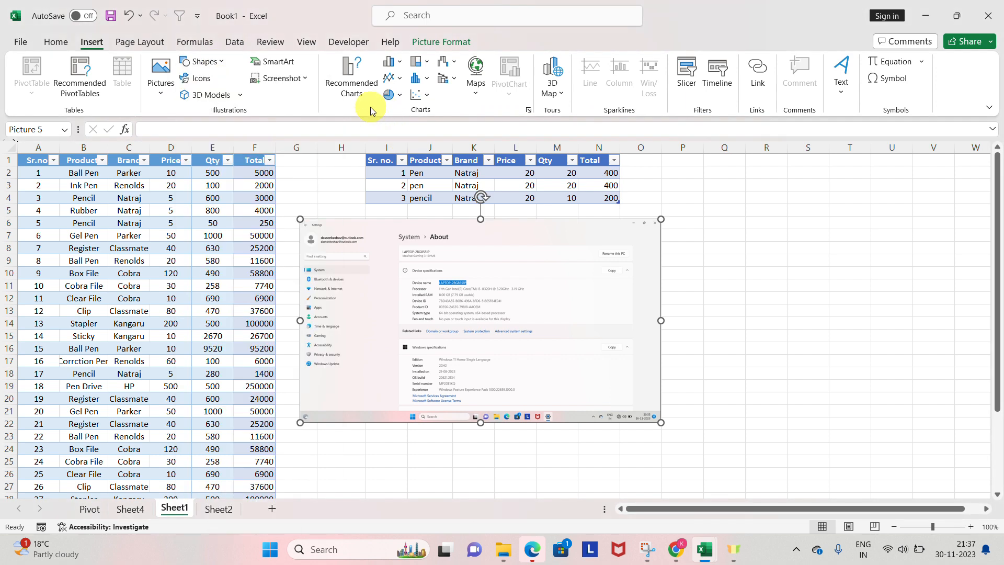
pyautogui.click(345, 86)
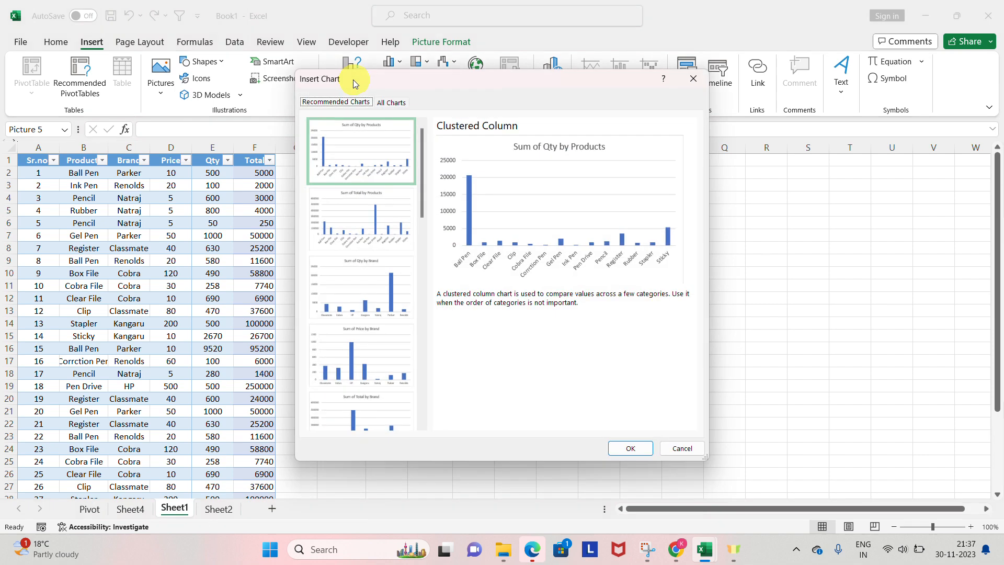
pyautogui.click(381, 142)
pyautogui.press('Escape')
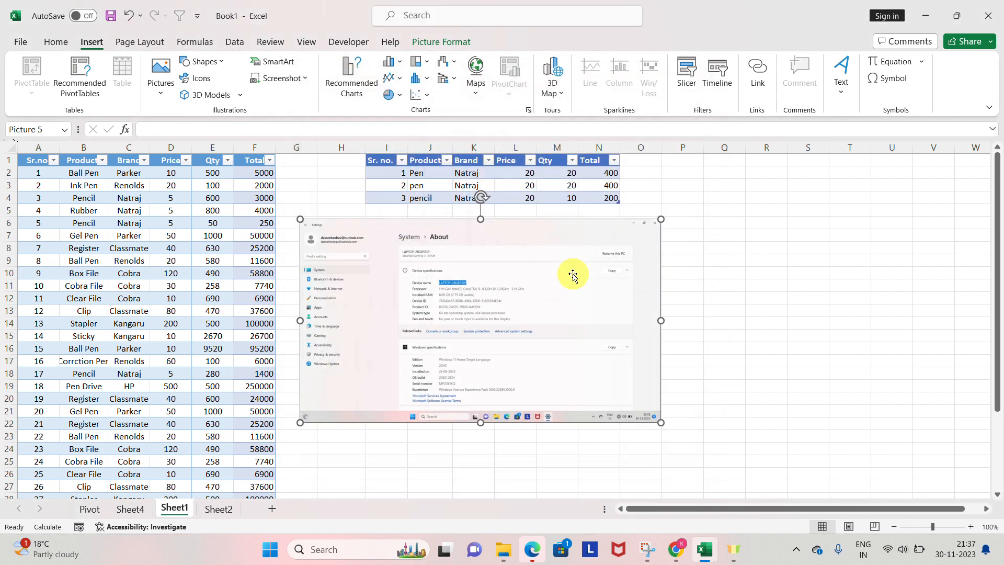
# Step: Insert a column PivotChart of Sum of Qty by product from the PivotTable on Sheet4
pyautogui.click(95, 510)
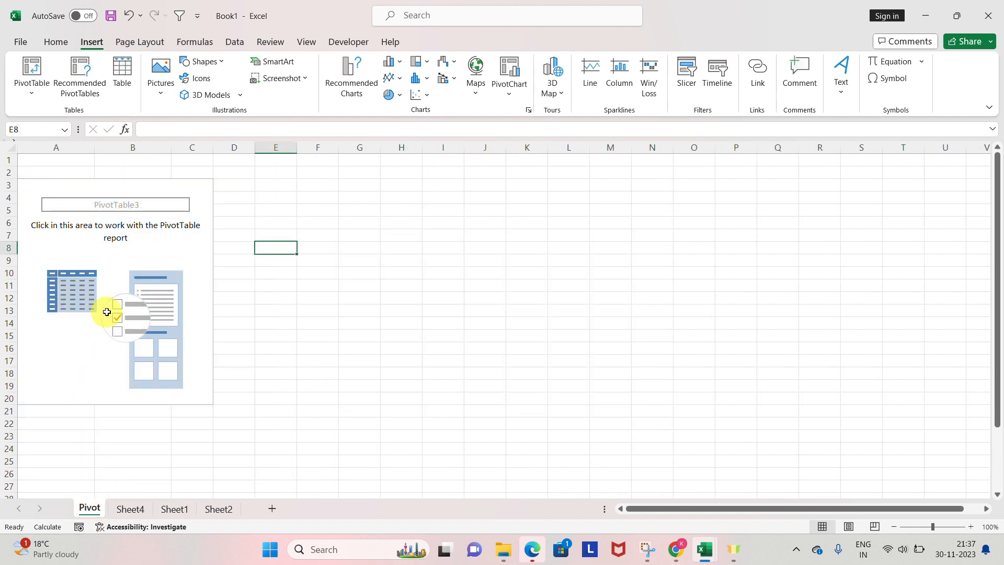
pyautogui.click(133, 510)
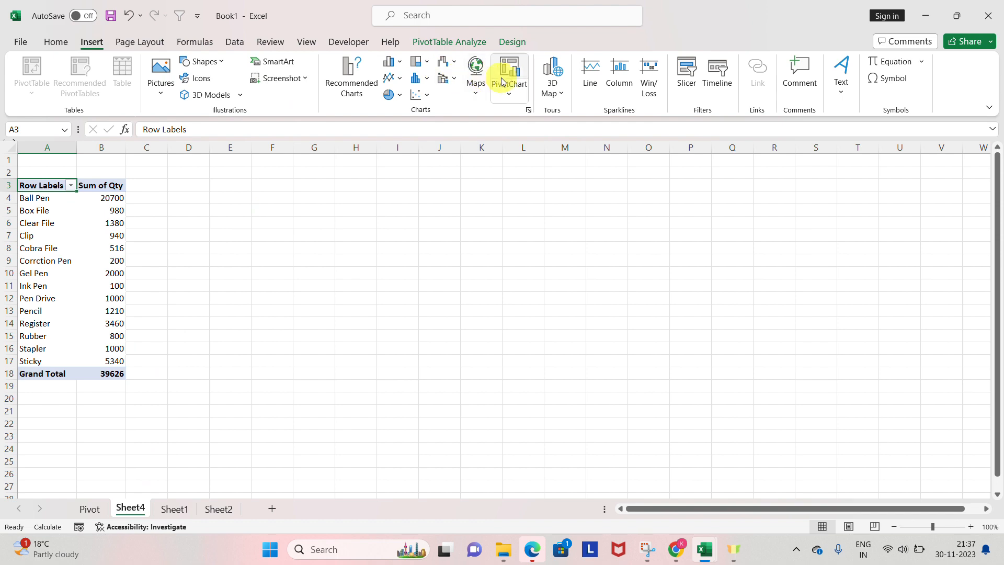
pyautogui.click(348, 89)
pyautogui.moveTo(447, 220)
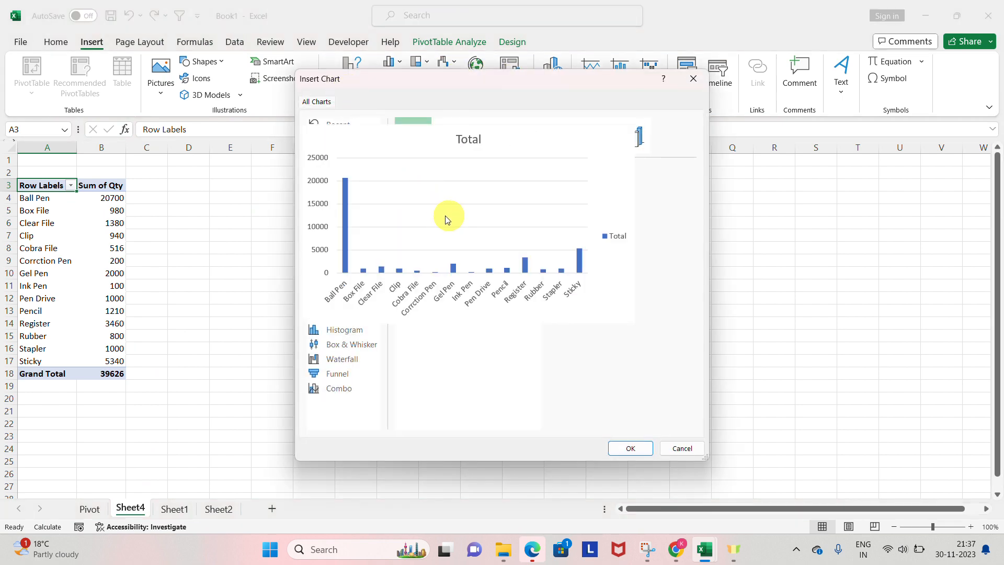
pyautogui.click(634, 448)
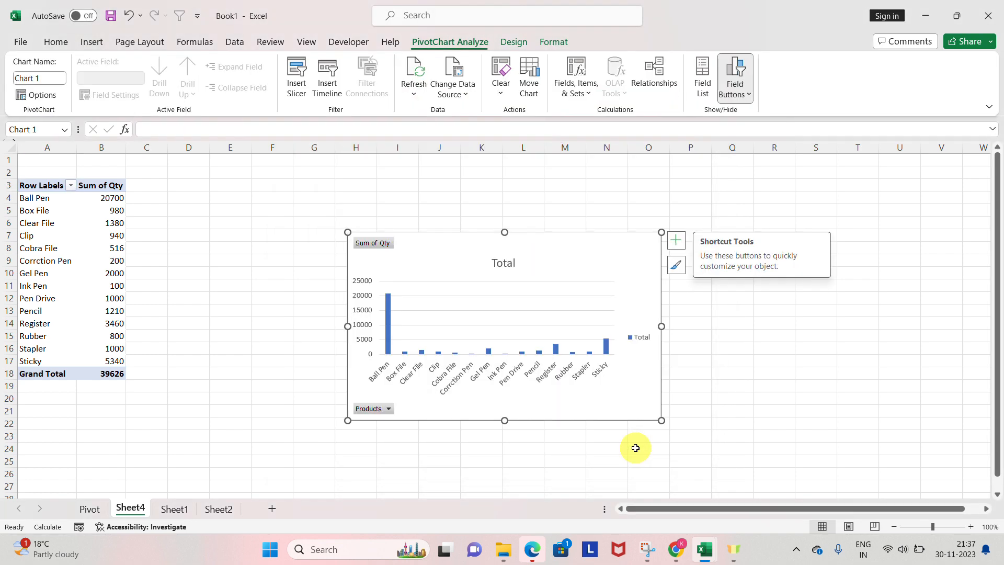
pyautogui.click(522, 325)
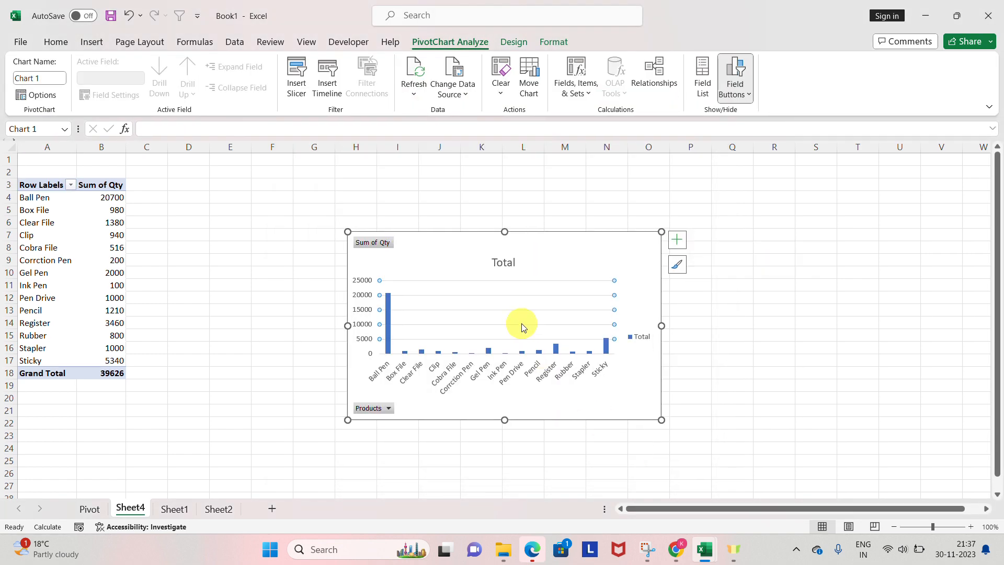
pyautogui.click(430, 27)
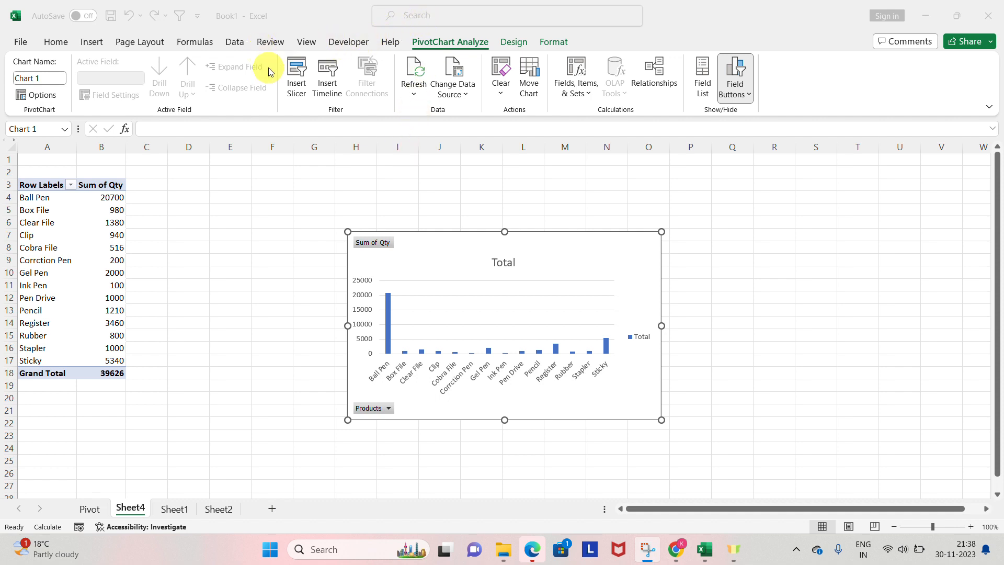
# Step: Go to the Pivot sheet and check the existing connections offered for a slicer, leaving without inserting one
pyautogui.click(95, 48)
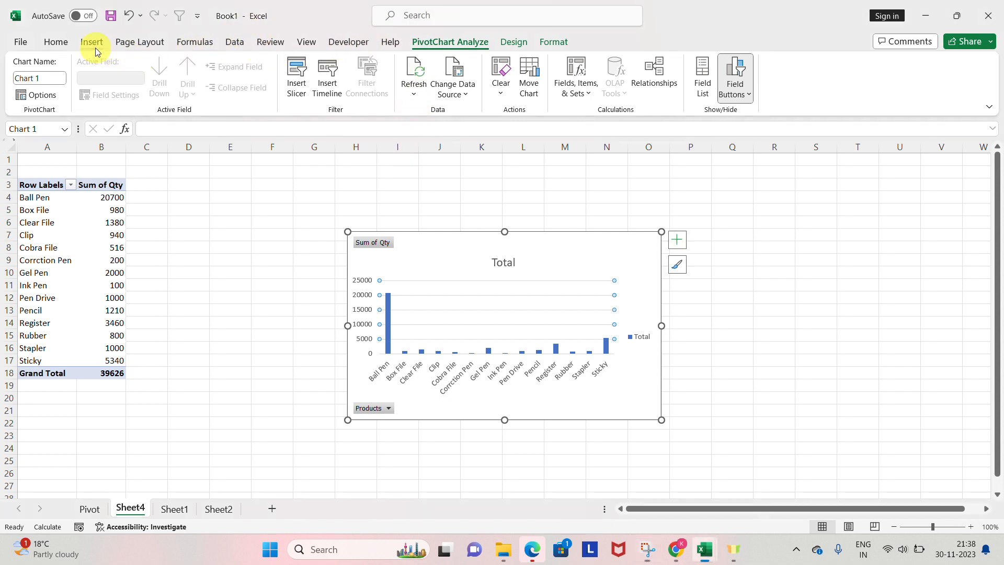
pyautogui.click(94, 511)
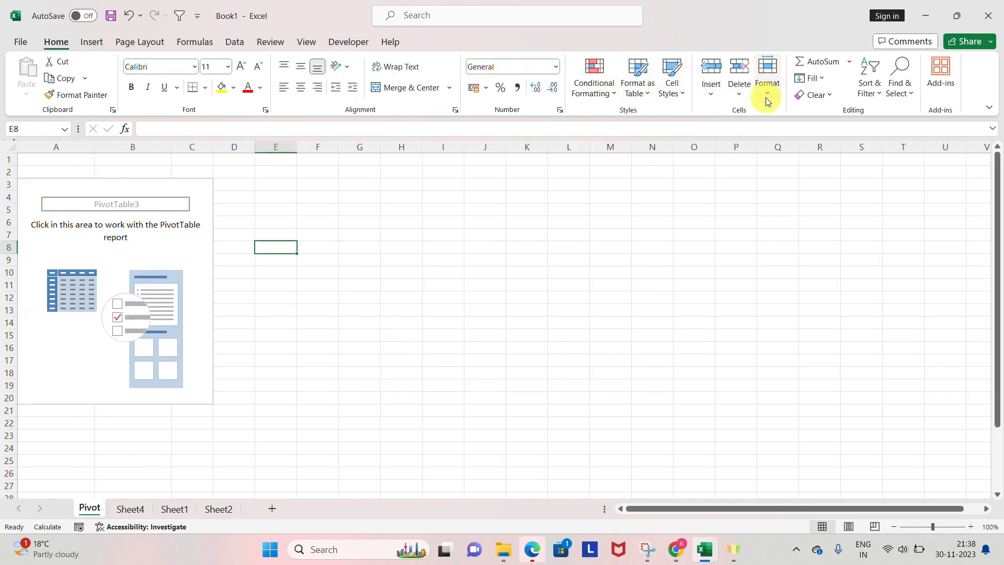
pyautogui.click(97, 47)
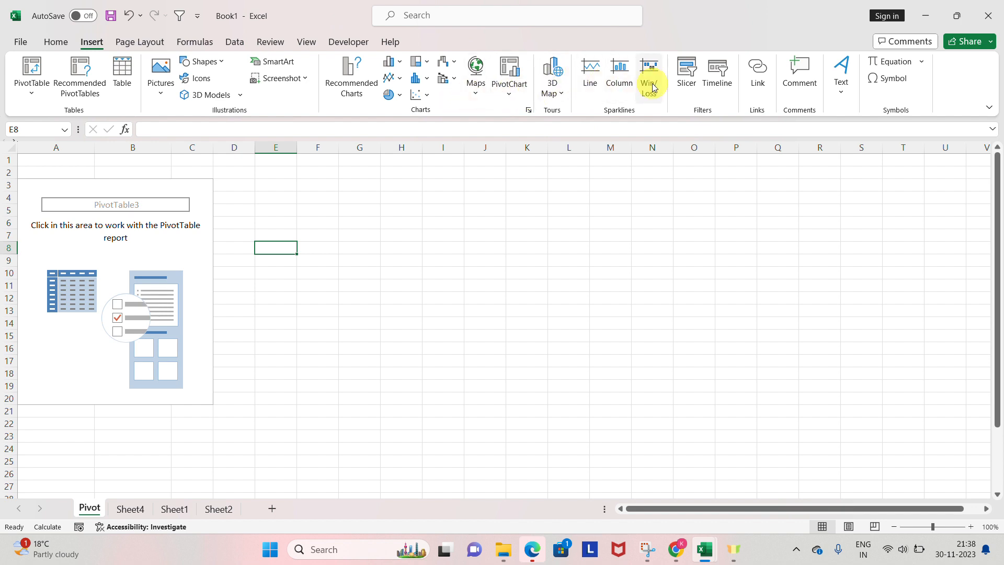
pyautogui.click(688, 89)
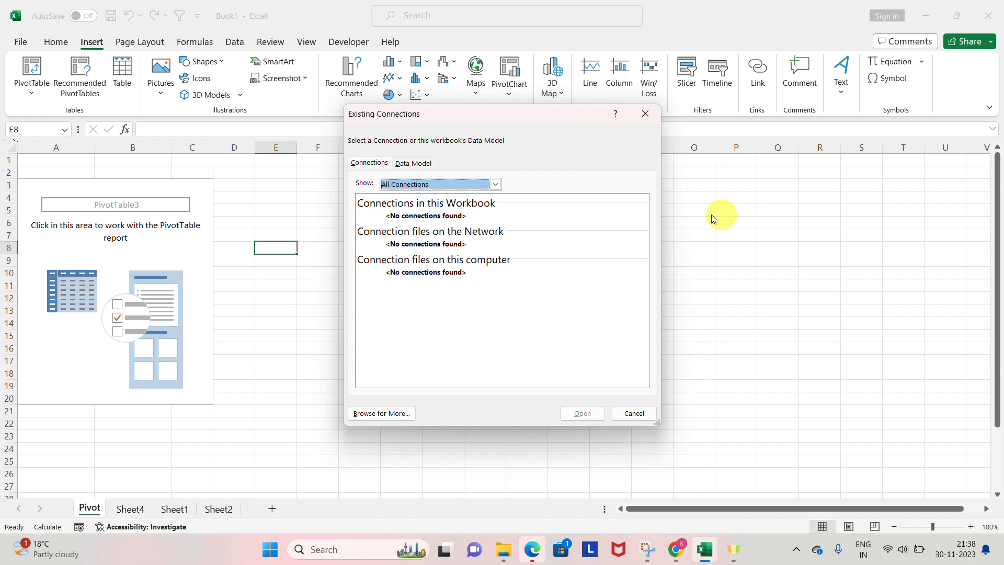
pyautogui.click(635, 413)
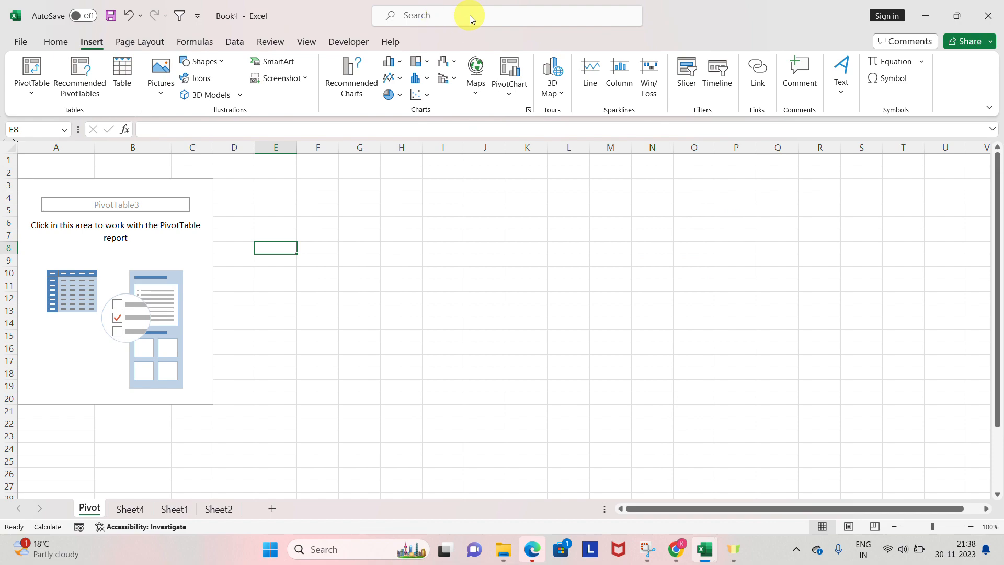